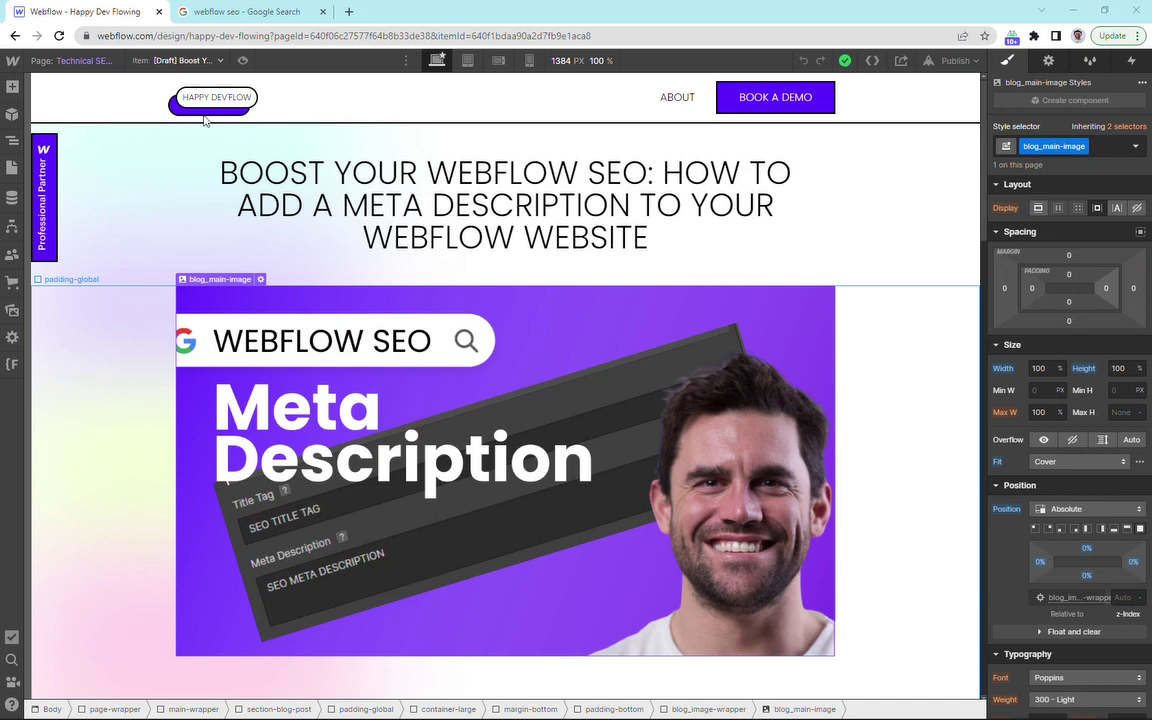
Highlight the Webflow University result's title and snippet in the 'webflow seo' Google results
left_click(240, 13)
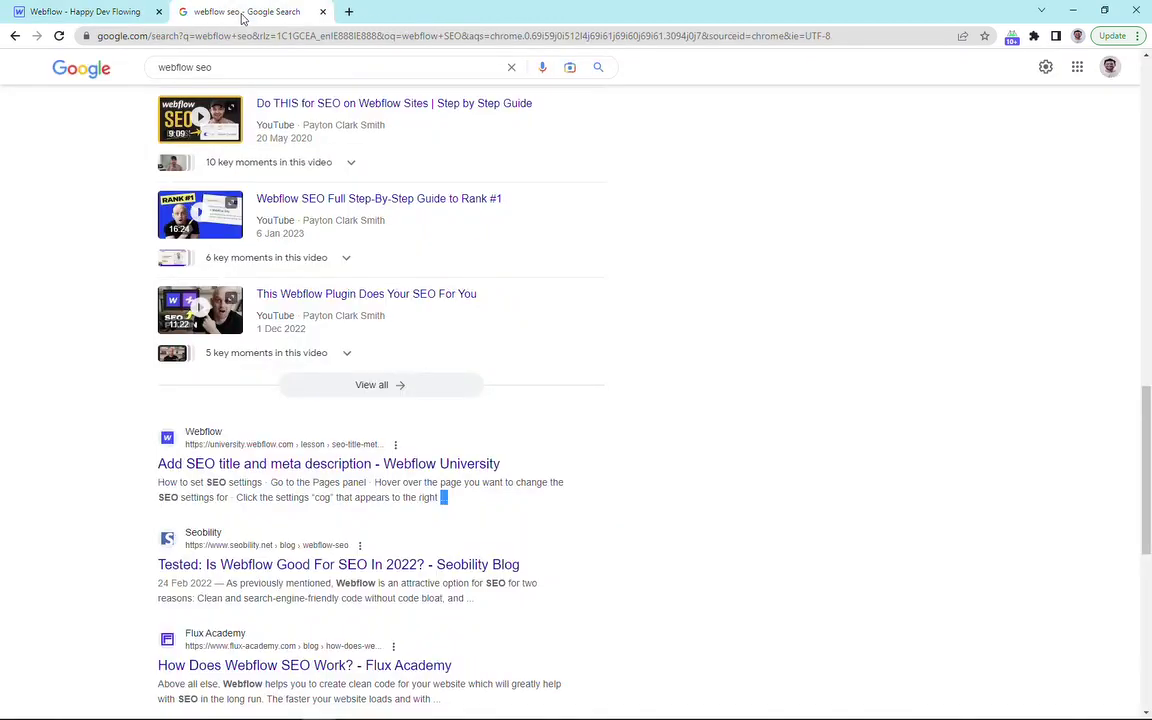
scroll(240, 470, "down", 2)
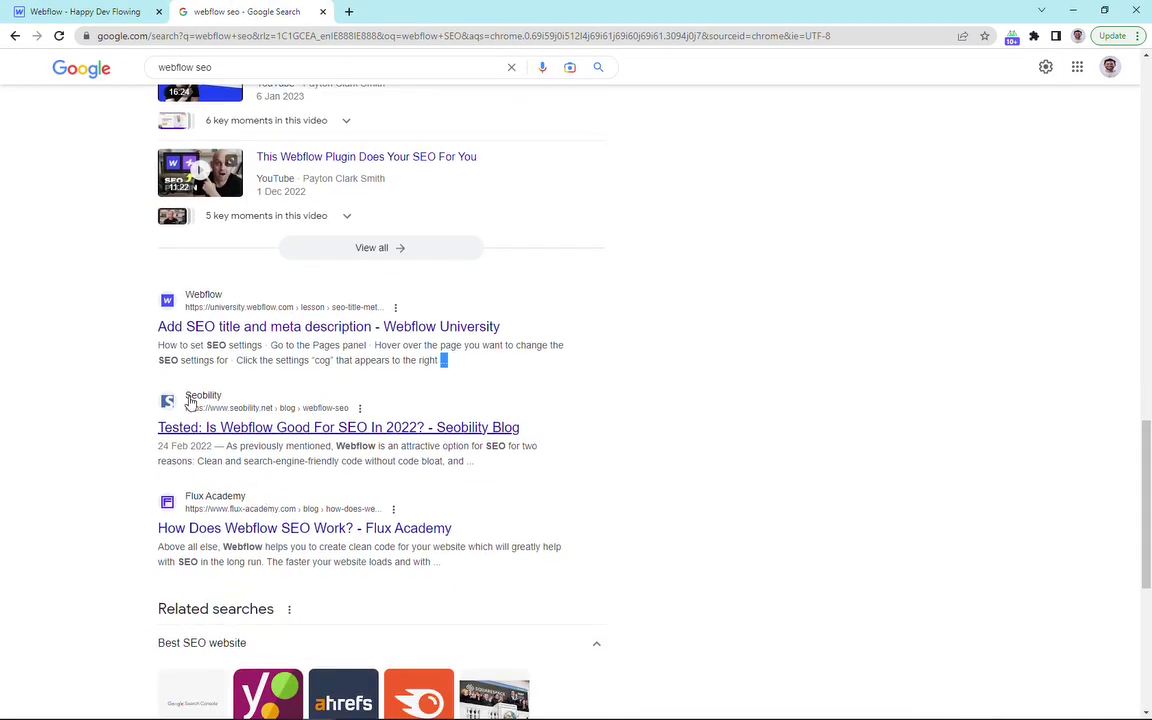
left_click_drag(152, 330, 489, 327)
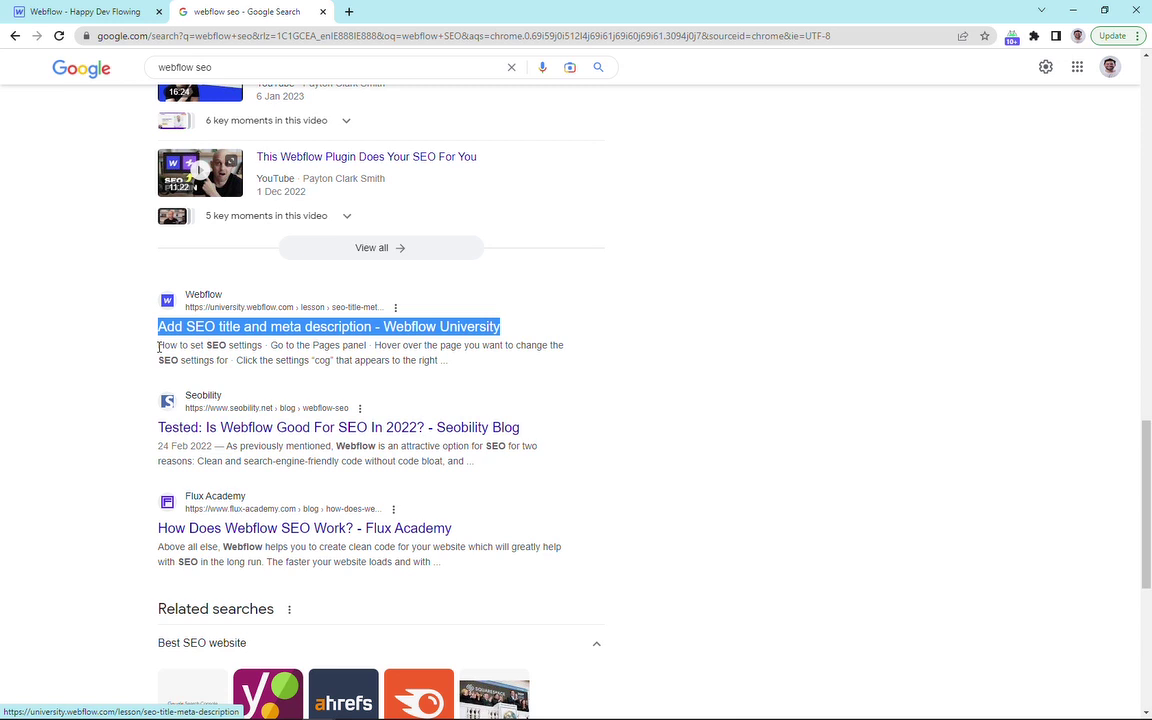
left_click_drag(156, 344, 439, 365)
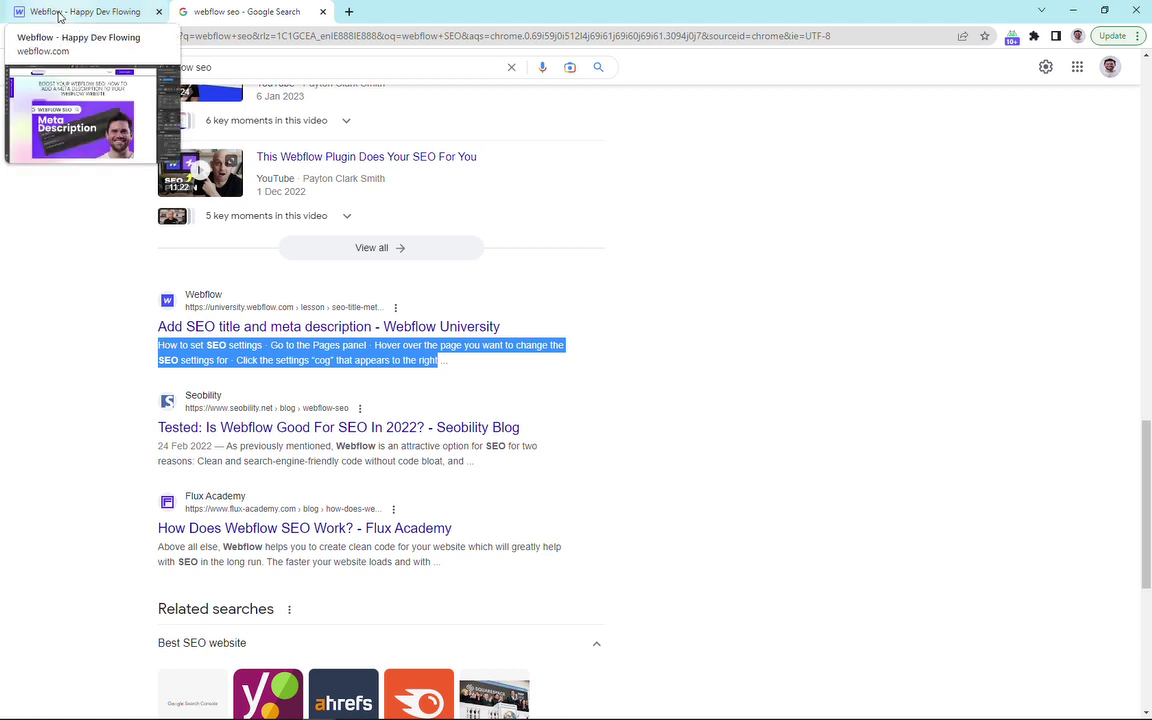
Return to the Webflow Designer and show the site's static, CMS and utility pages
left_click(59, 16)
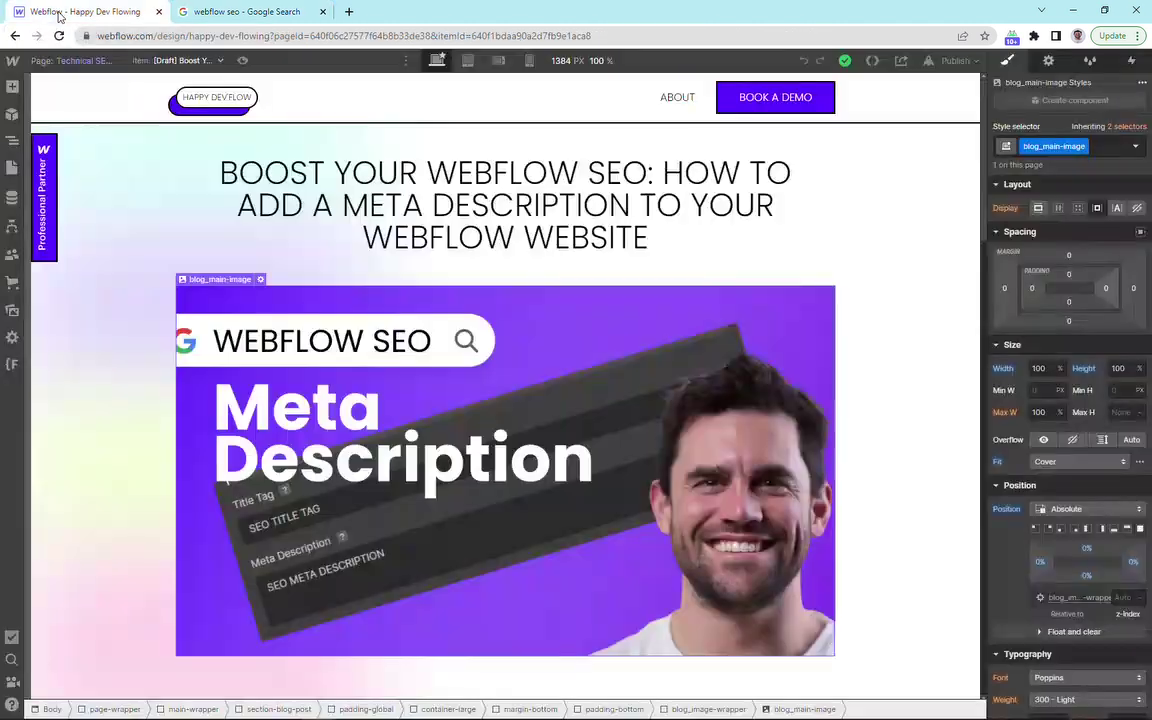
left_click(13, 168)
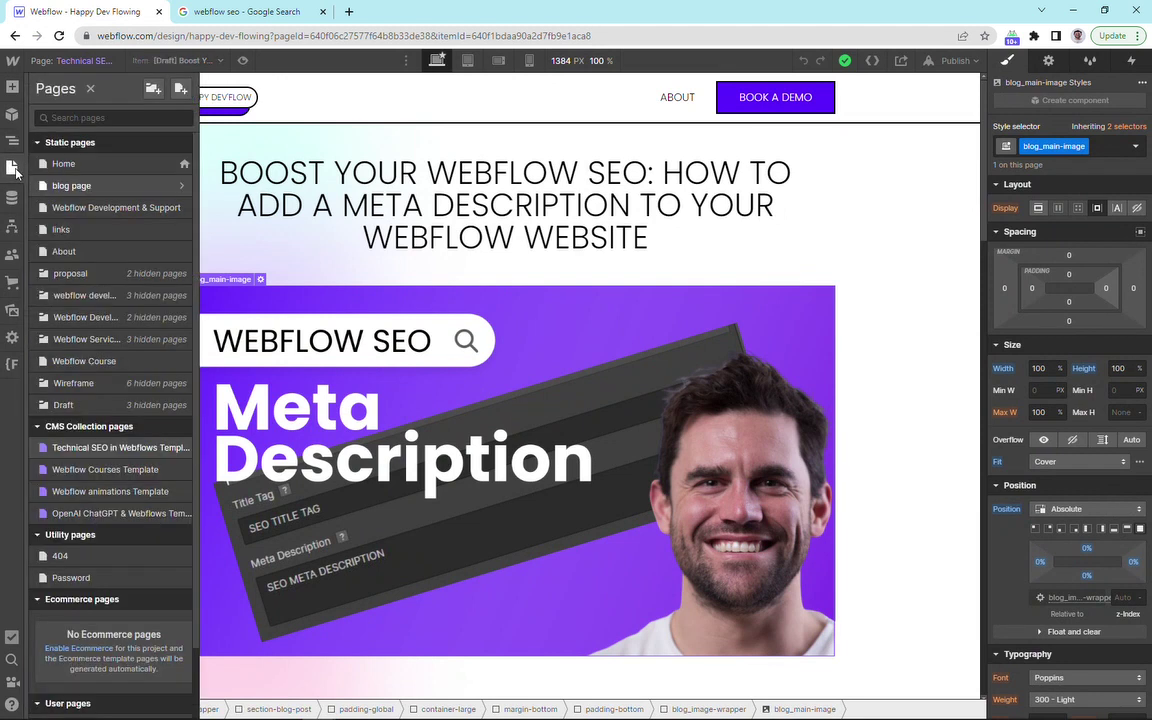
Paste the prepared meta description into the blog page's SEO settings and save
left_click(185, 187)
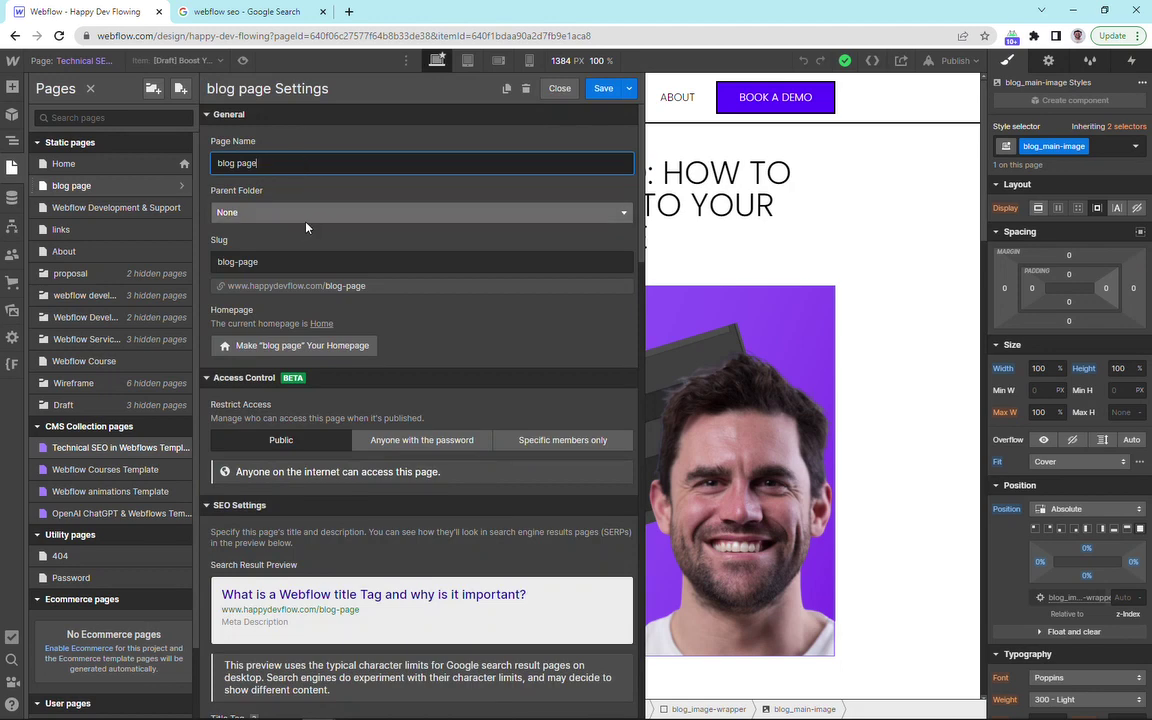
scroll(300, 225, "down", 3)
left_click(242, 238)
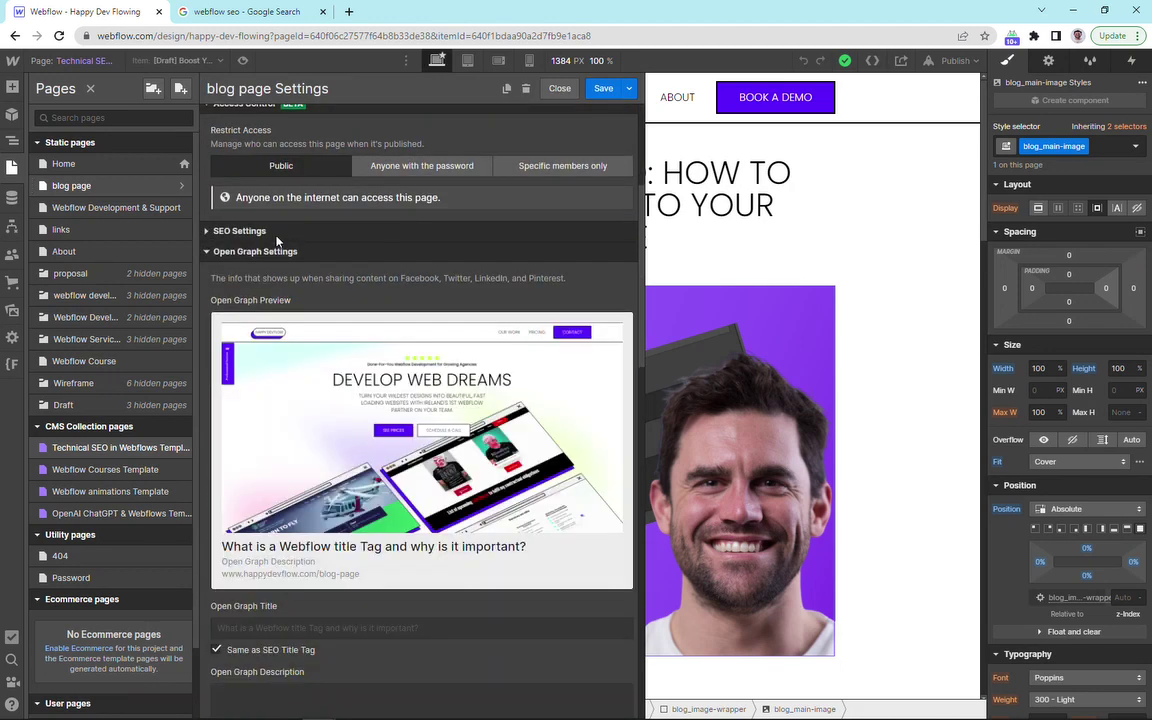
left_click(208, 235)
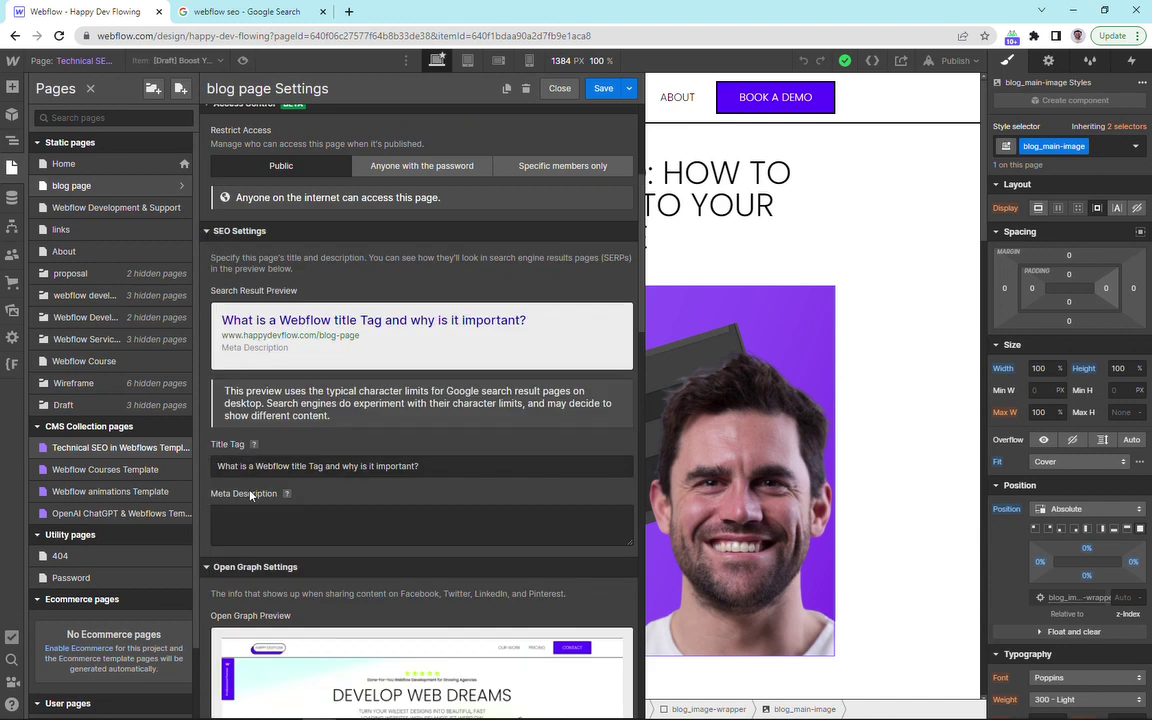
left_click(579, 520)
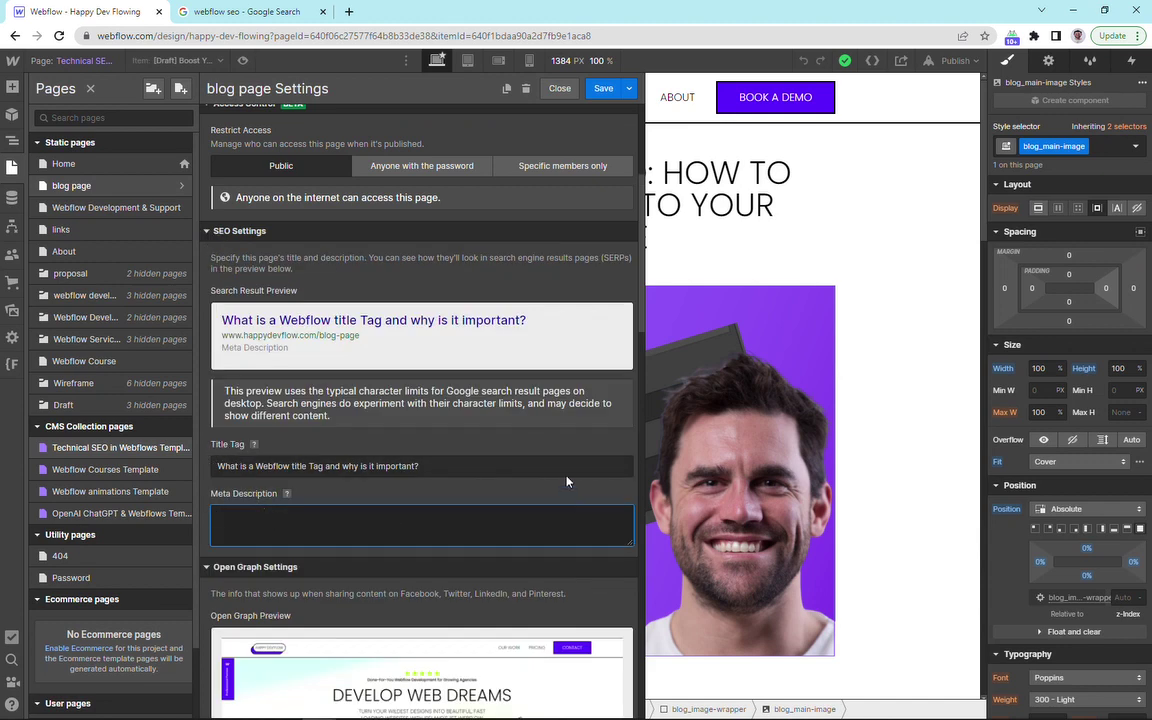
type("Learn how to add meta descriptions that accurately summarise your content and incorporate relevant keywords. Discover how Webflow makes it easy to add meta descriptions using the \"SEO\" tab in the \"Page Settings\" panel, and preview how they will appear in search results.")
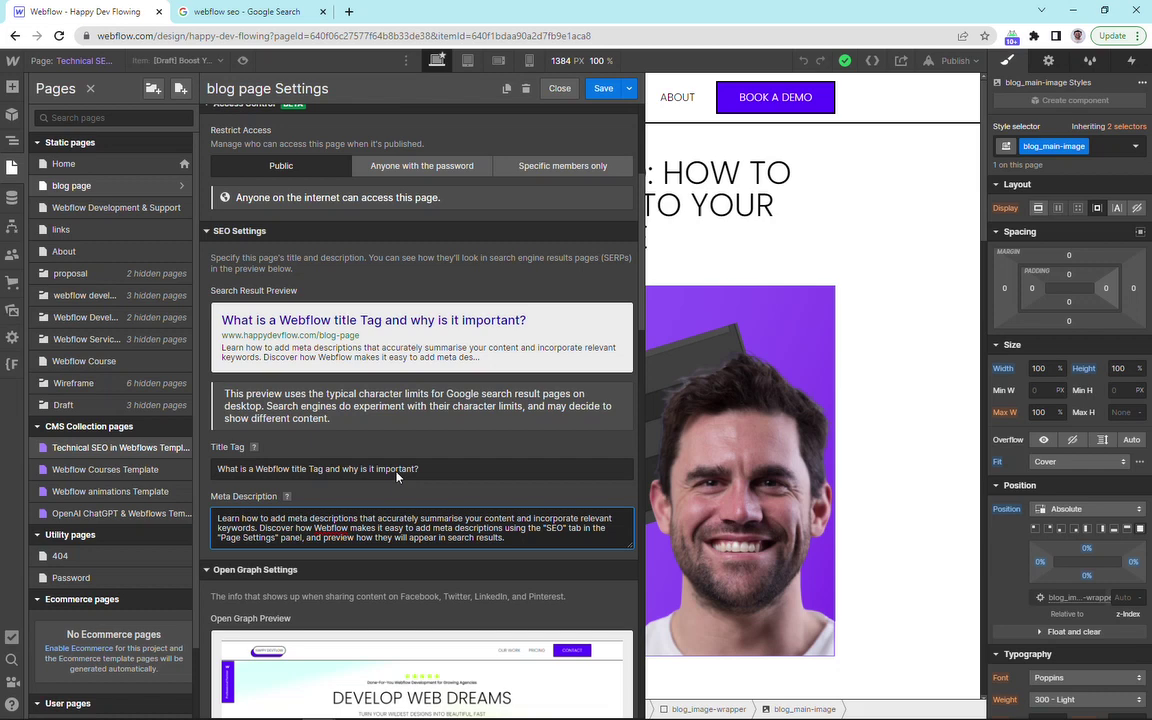
left_click(603, 88)
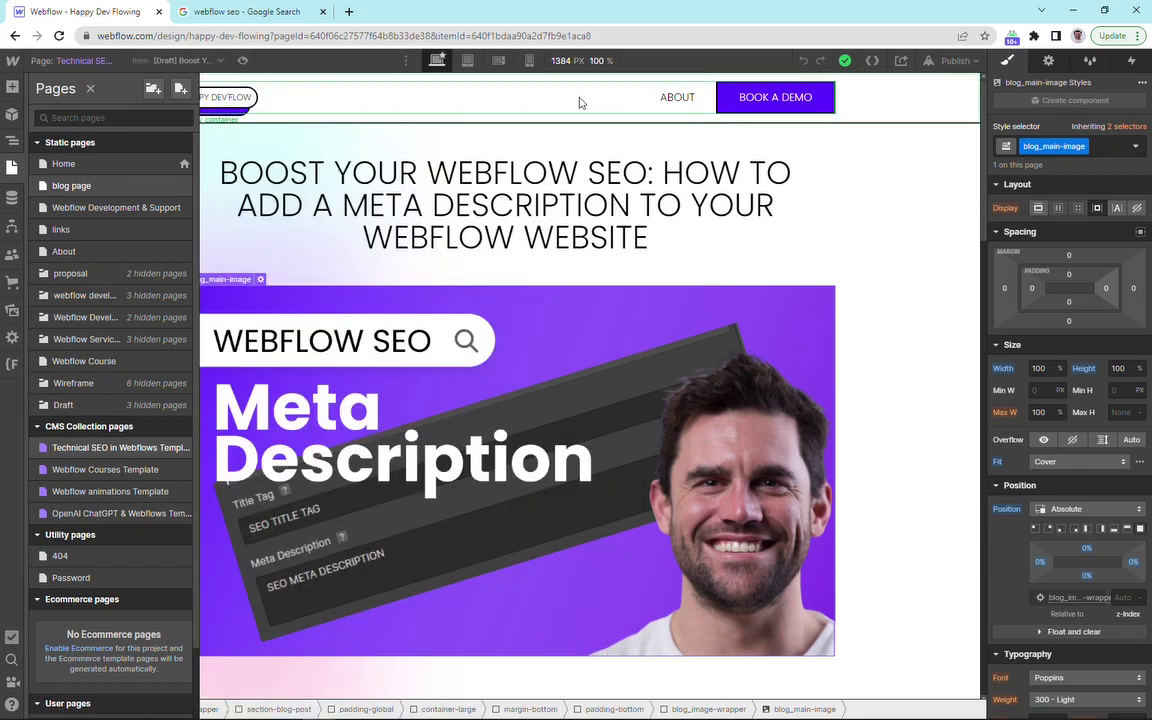
Replace the Technical SEO template's Post Summary meta description with a pasted fixed paragraph, then select it
left_click(184, 449)
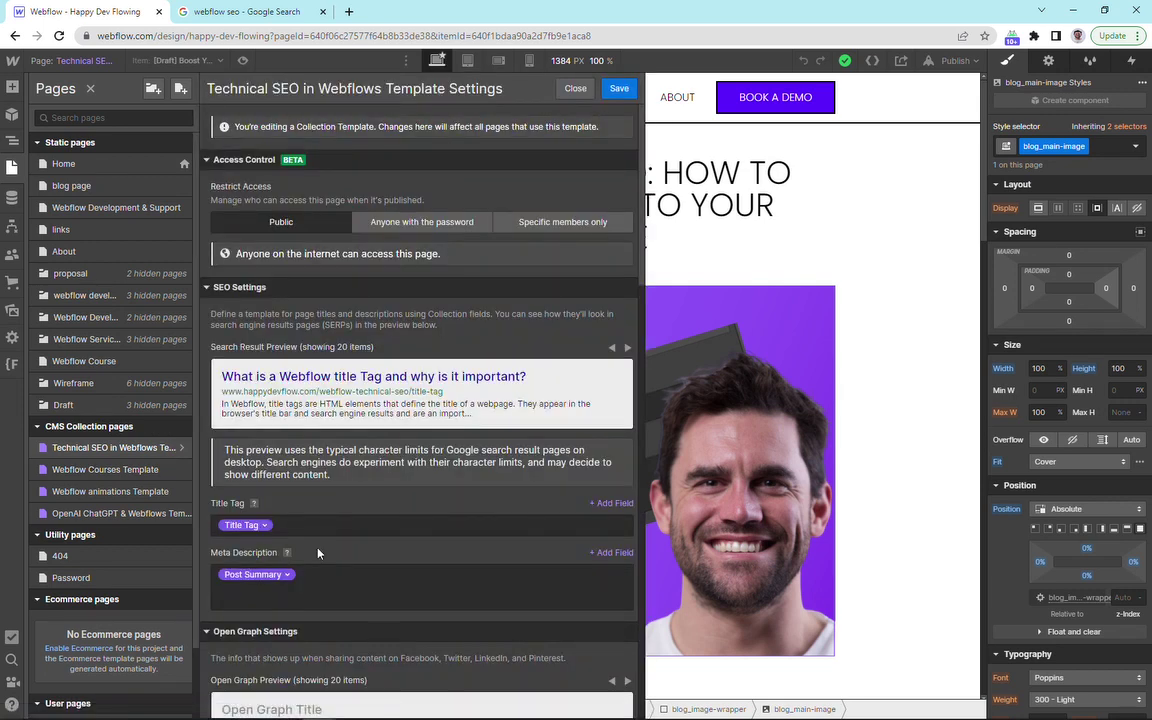
left_click(313, 580)
key("BackSpace")
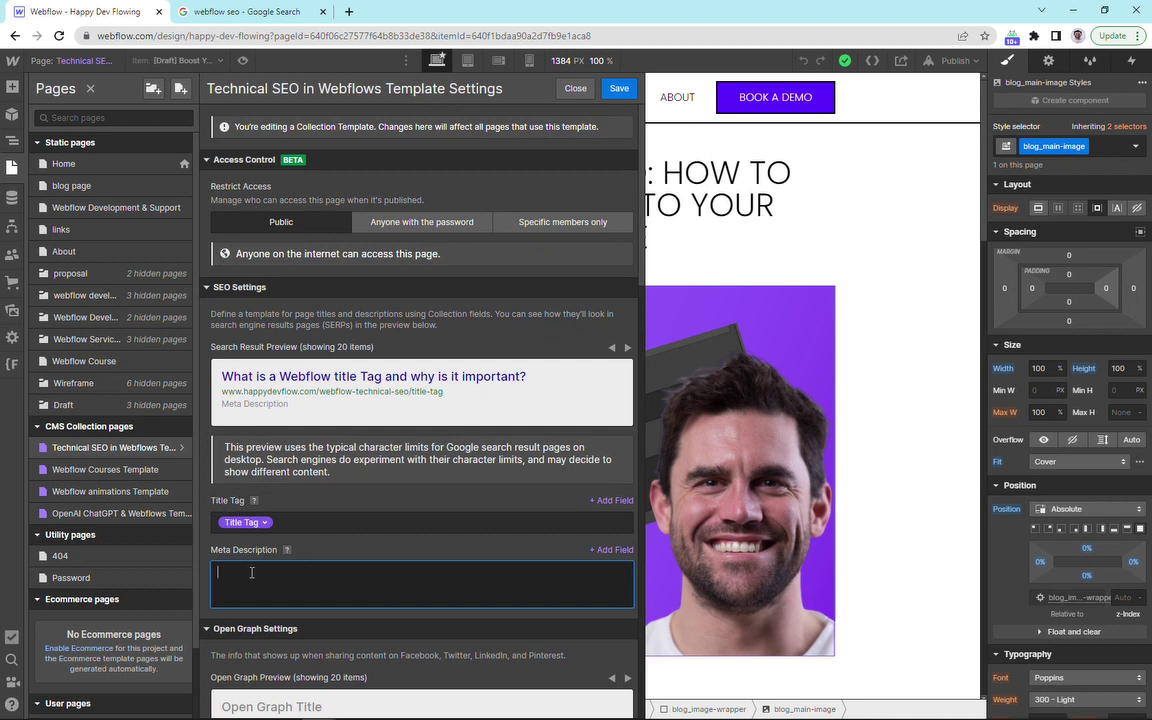
type("Learn how to add meta descriptions that accurately summarise your content and incorporate relevant keywords. Discover how Webflow makes it easy to add meta descriptions using the \"SEO\" tab in the \"Page Settings\" panel, and preview how they will appear in search results.")
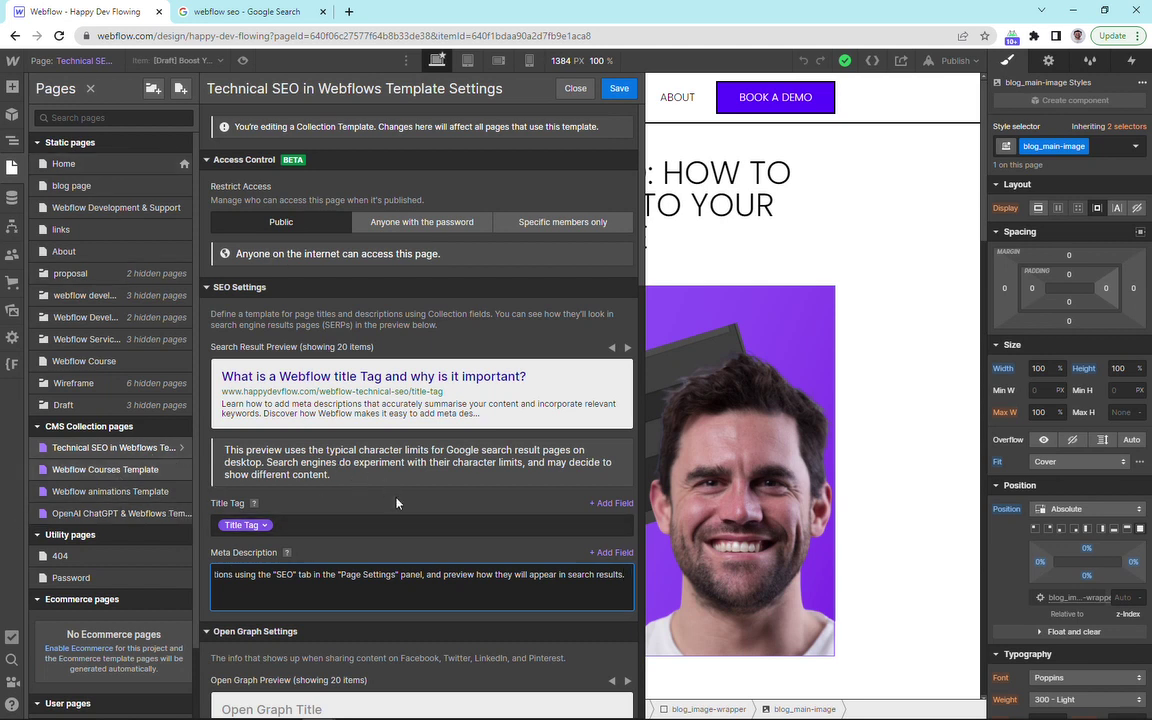
triple_click(616, 566)
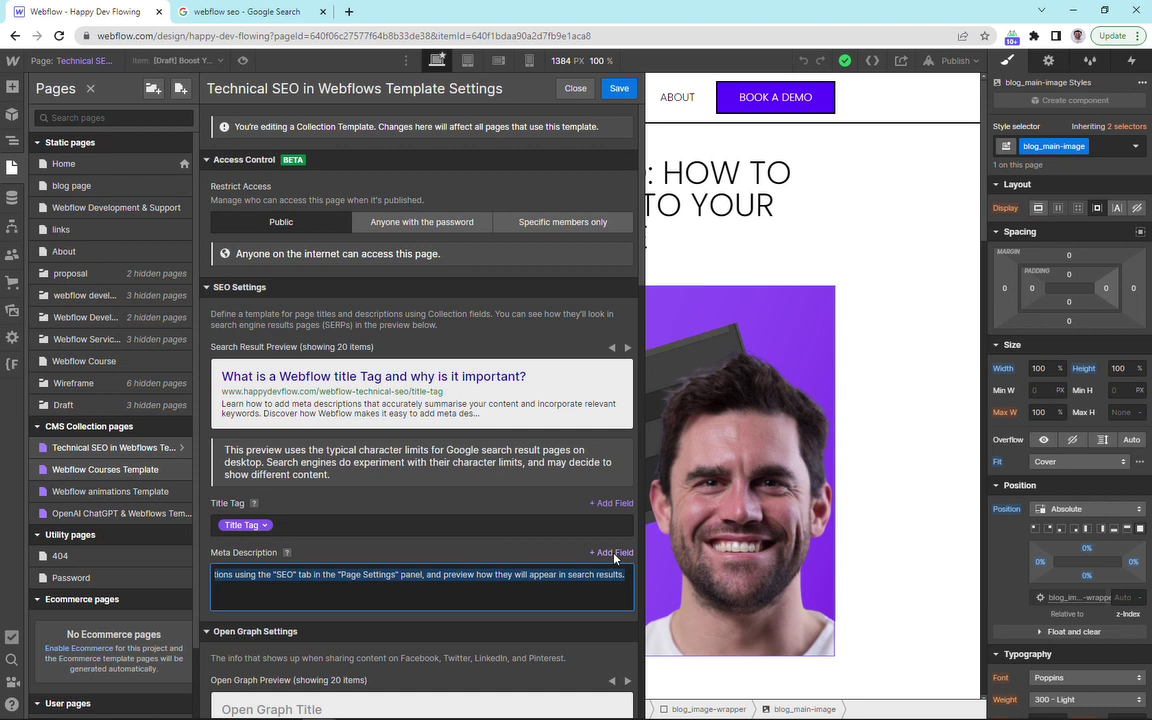
Bind the template meta description back to Post Summary and close the template settings
left_click(612, 552)
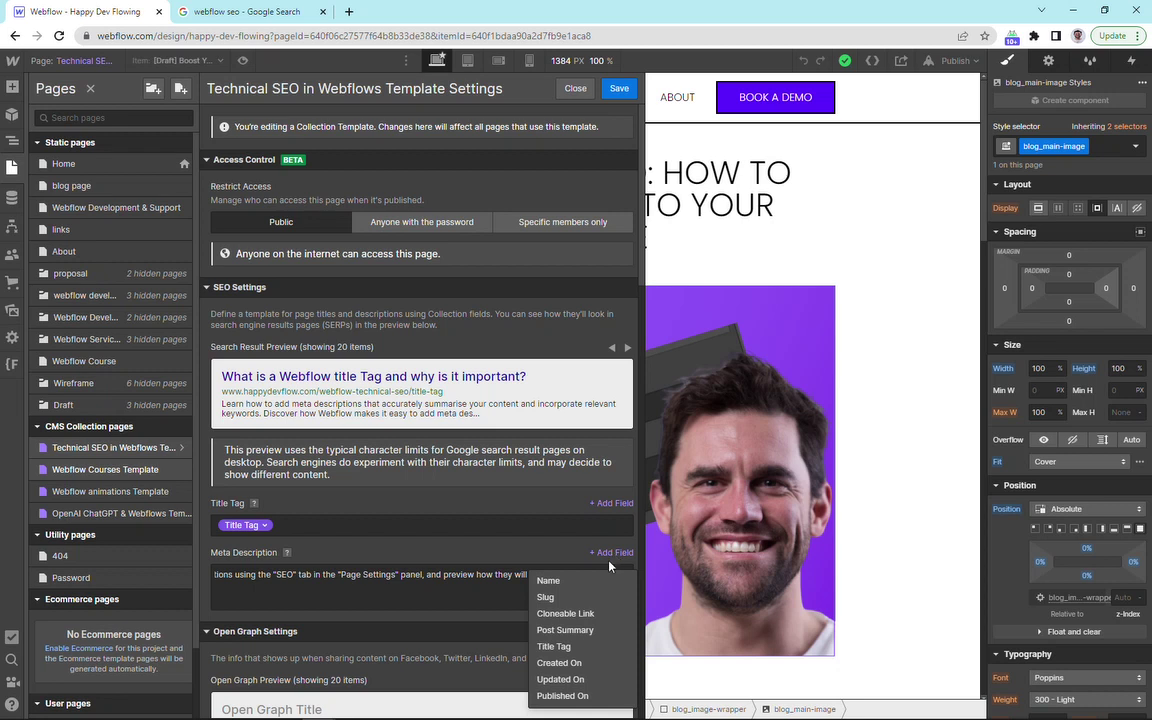
left_click(604, 632)
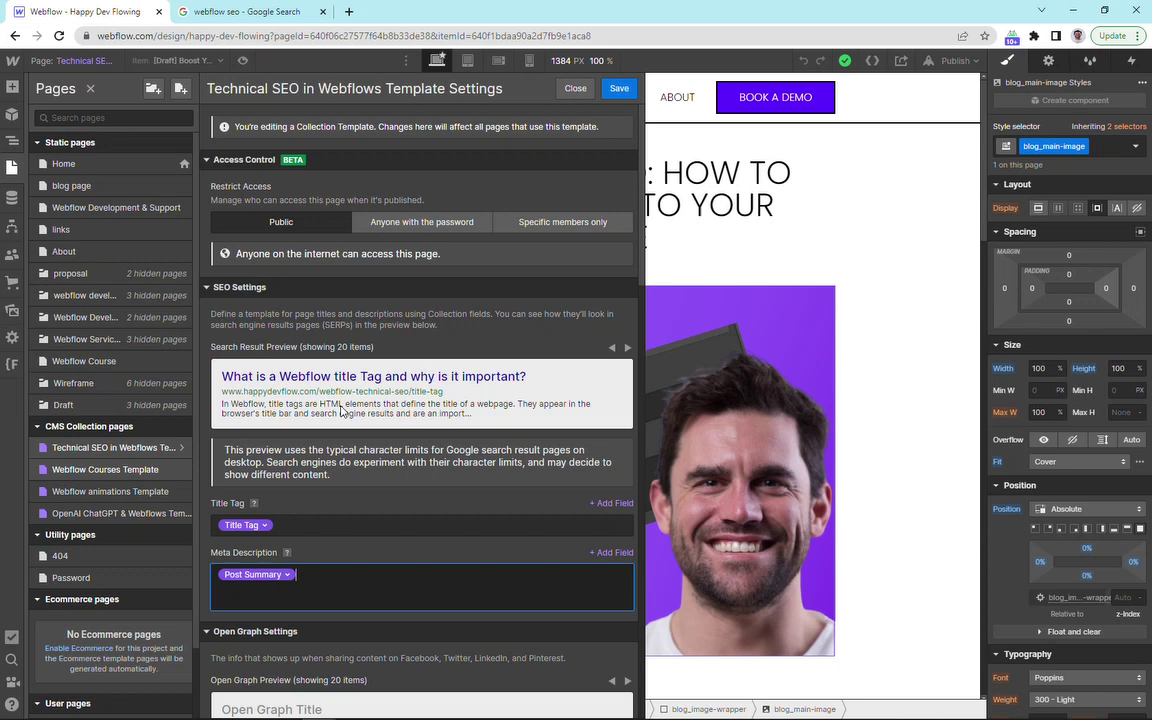
left_click(570, 88)
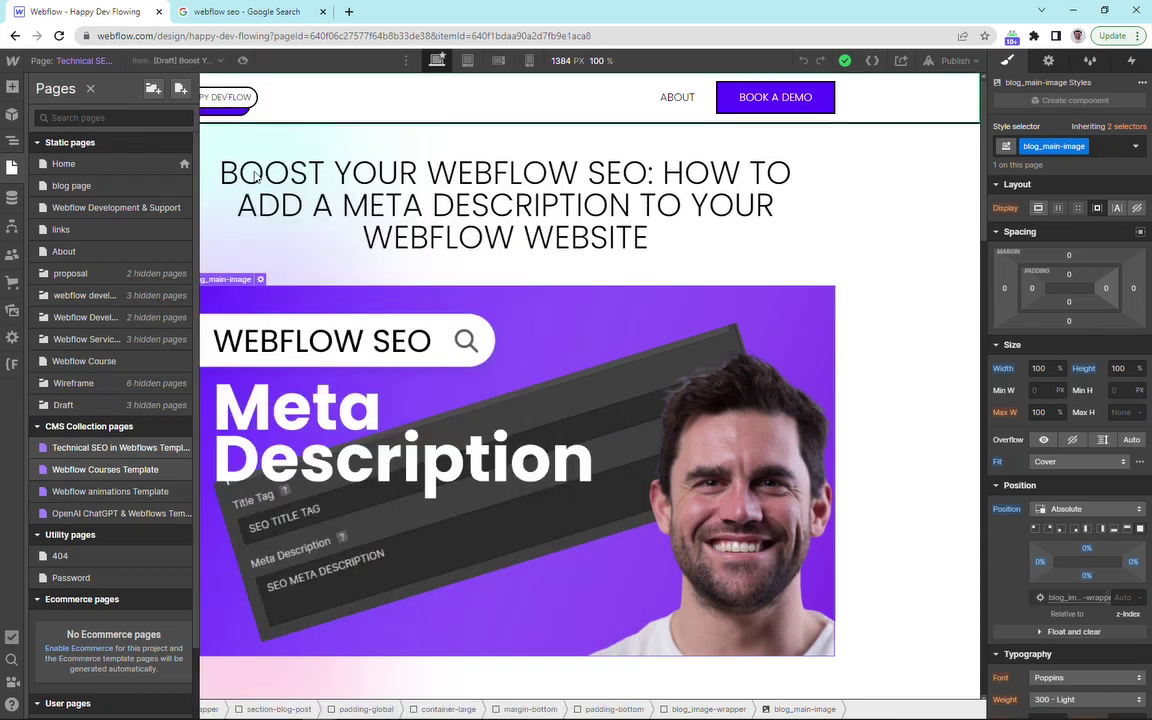
Add a plain-text 'Meta Description' field with a 160-character maximum to the Technical SEO collection
left_click(12, 199)
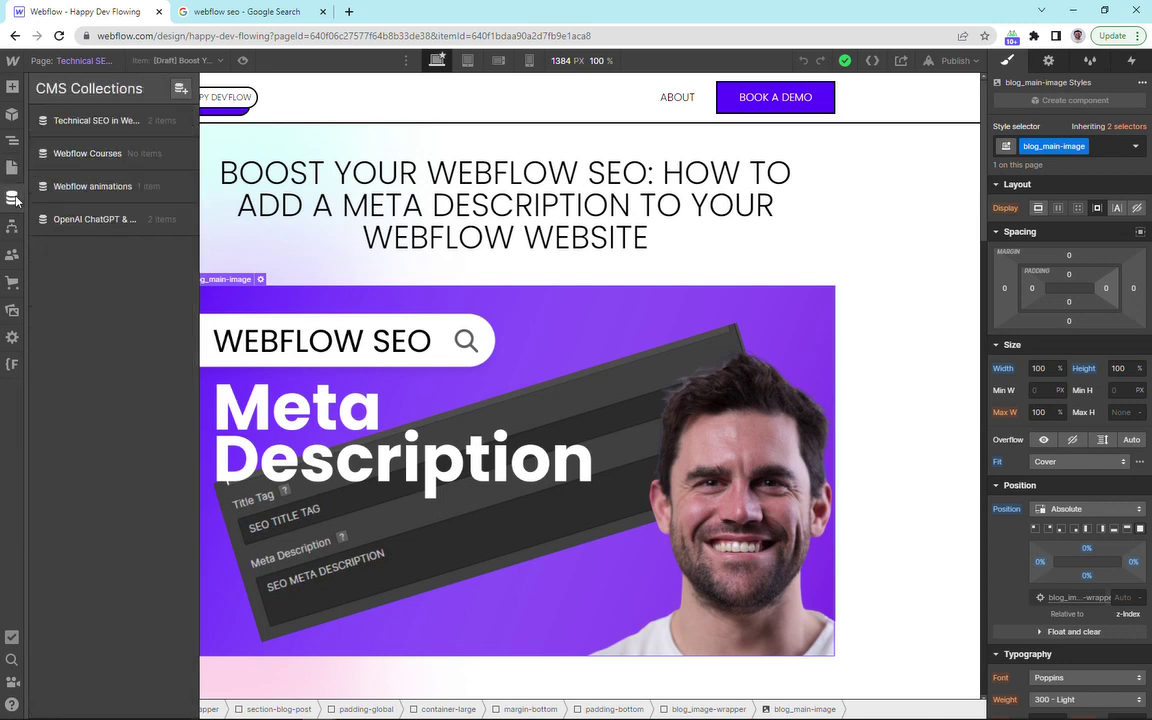
left_click(185, 122)
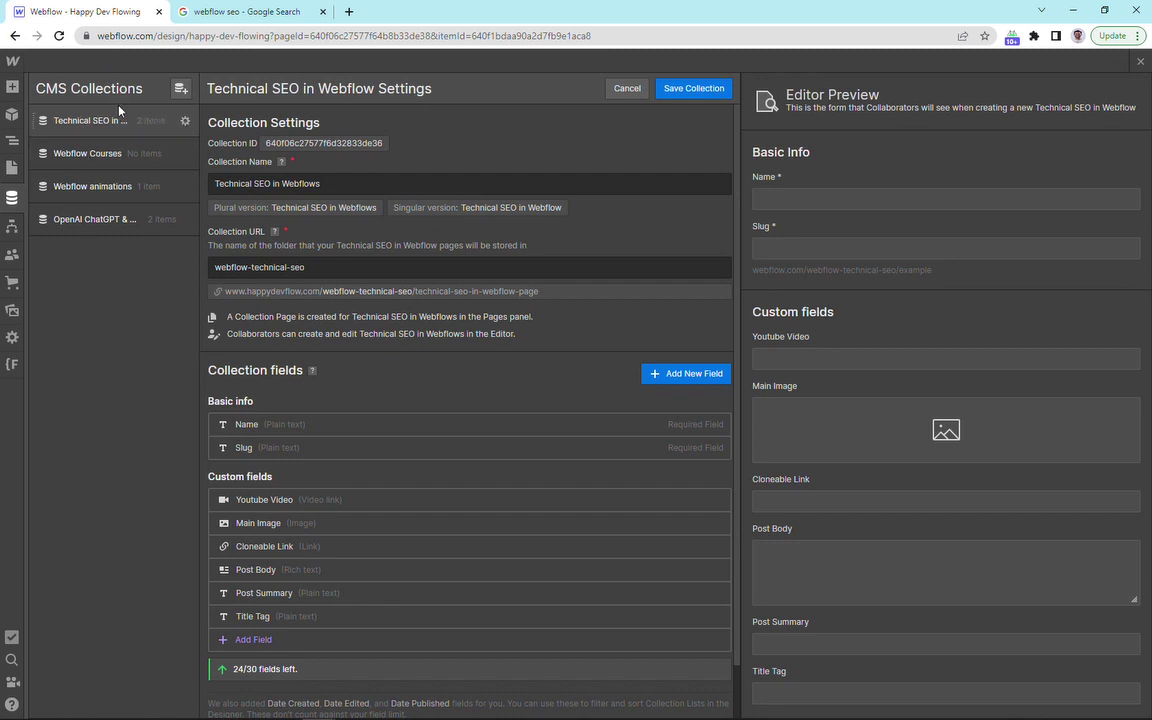
left_click(253, 640)
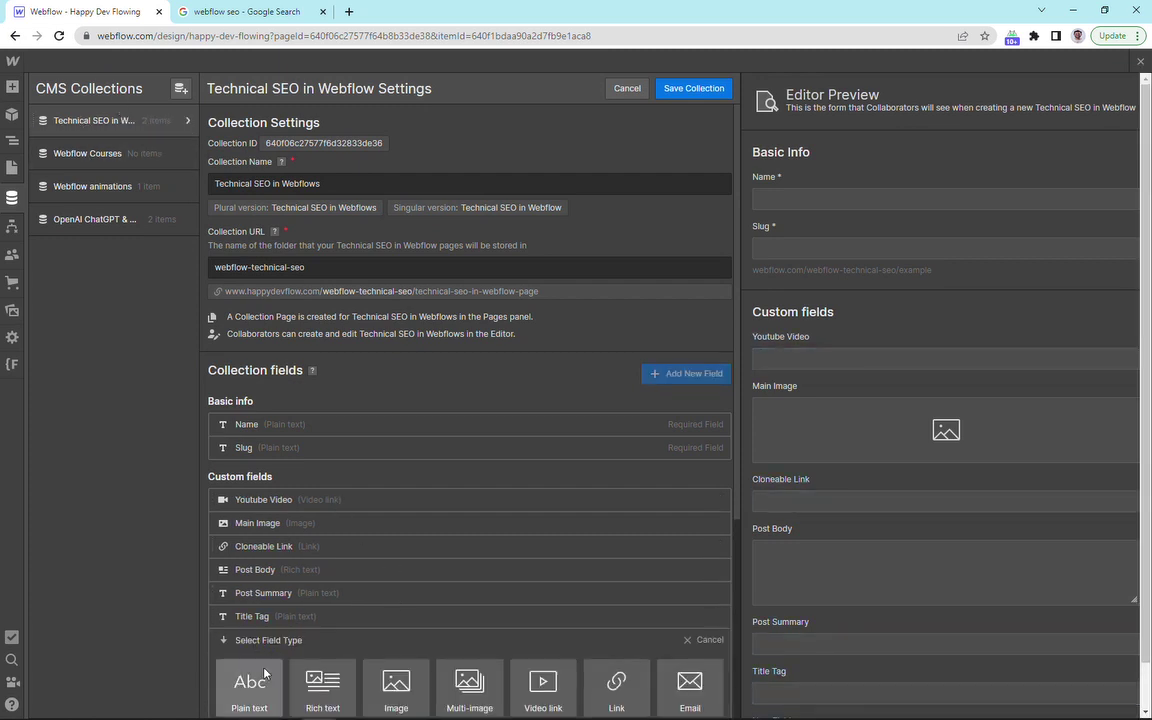
left_click(265, 676)
type("Met")
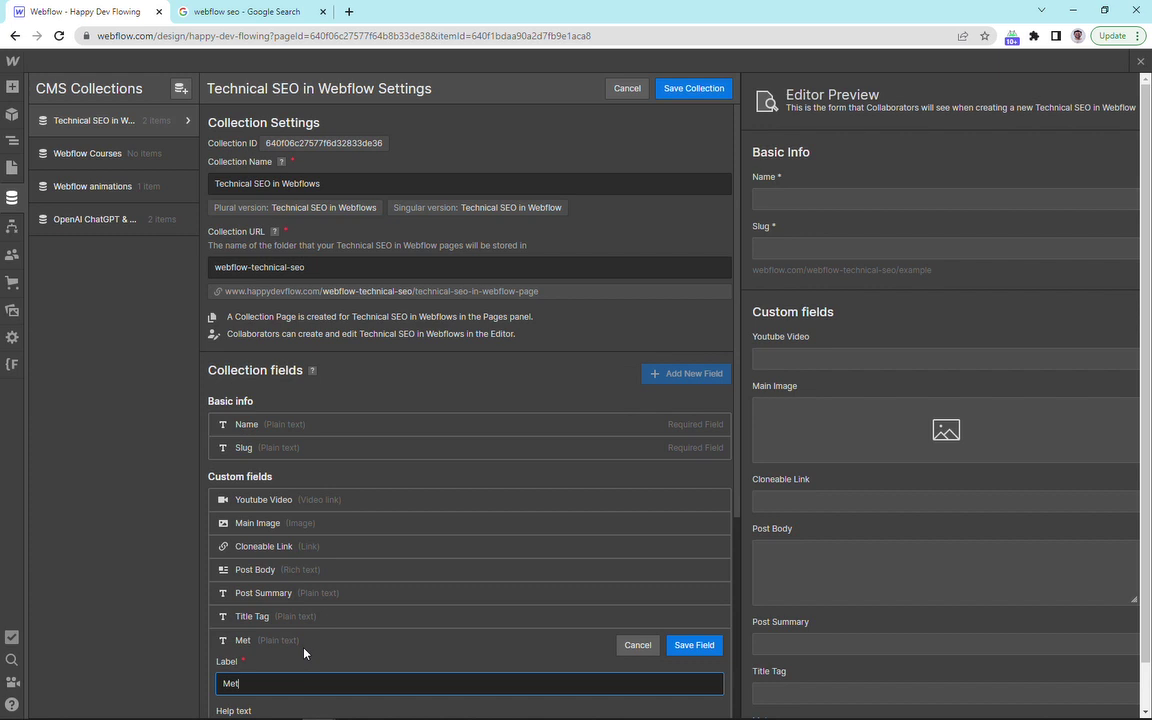
type("a Description")
scroll(517, 616, "down", 3)
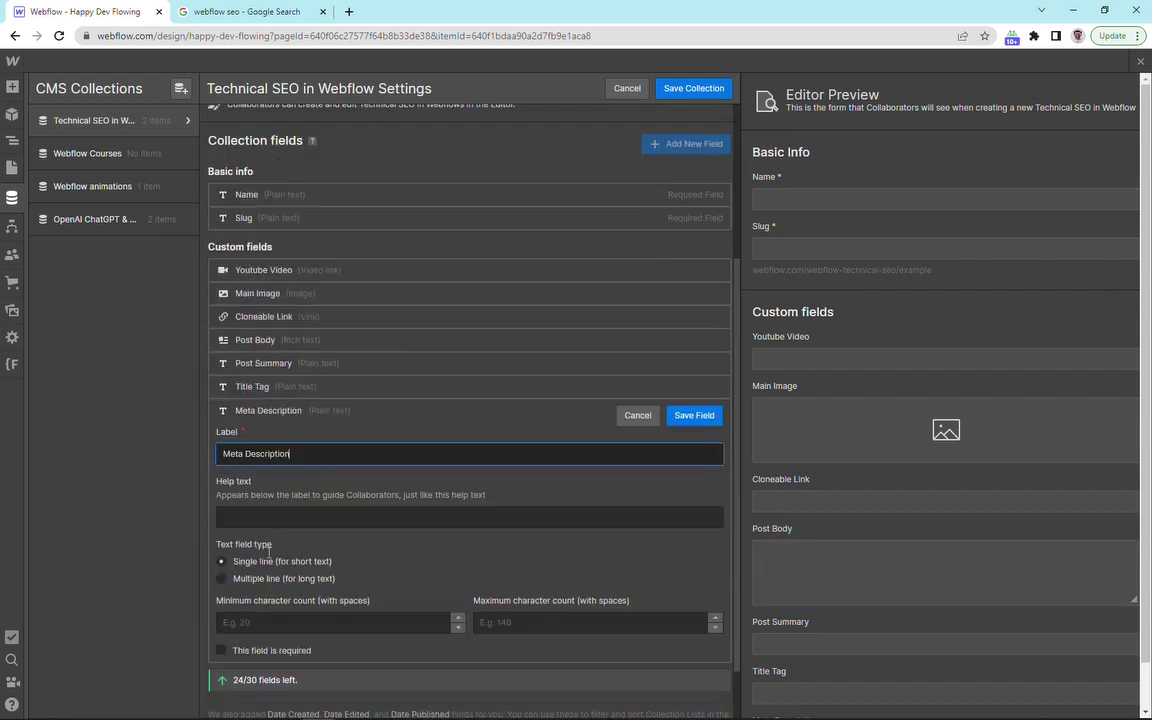
left_click(522, 618)
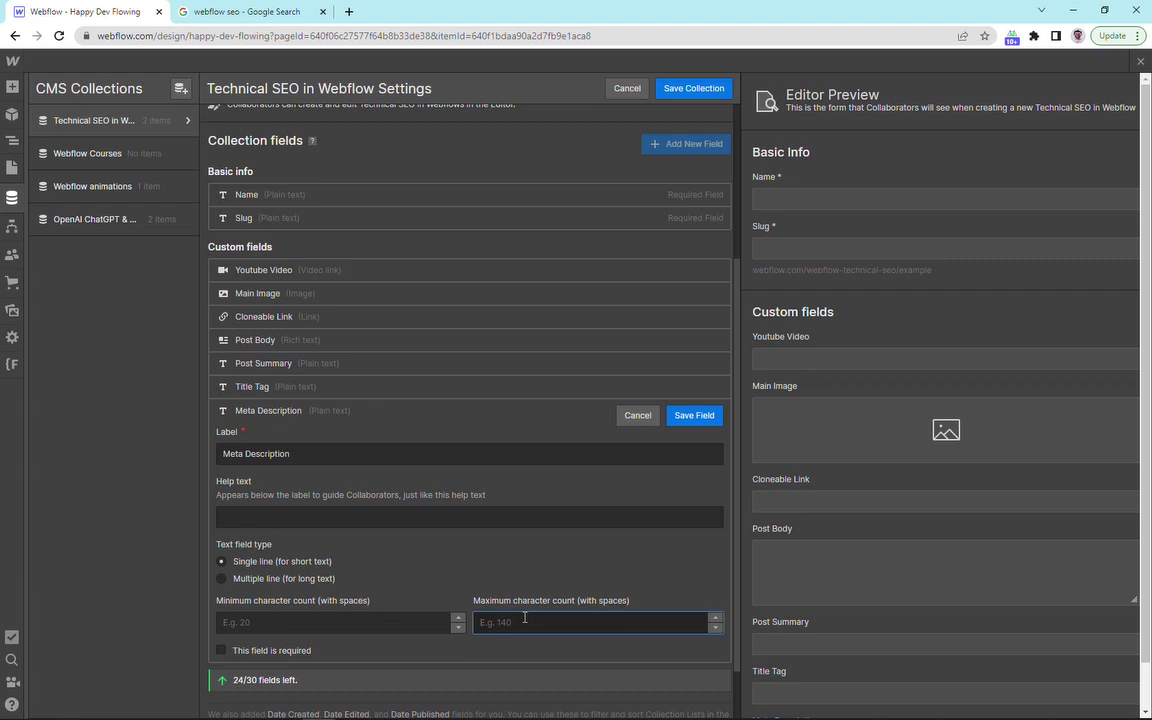
type("160")
left_click(694, 416)
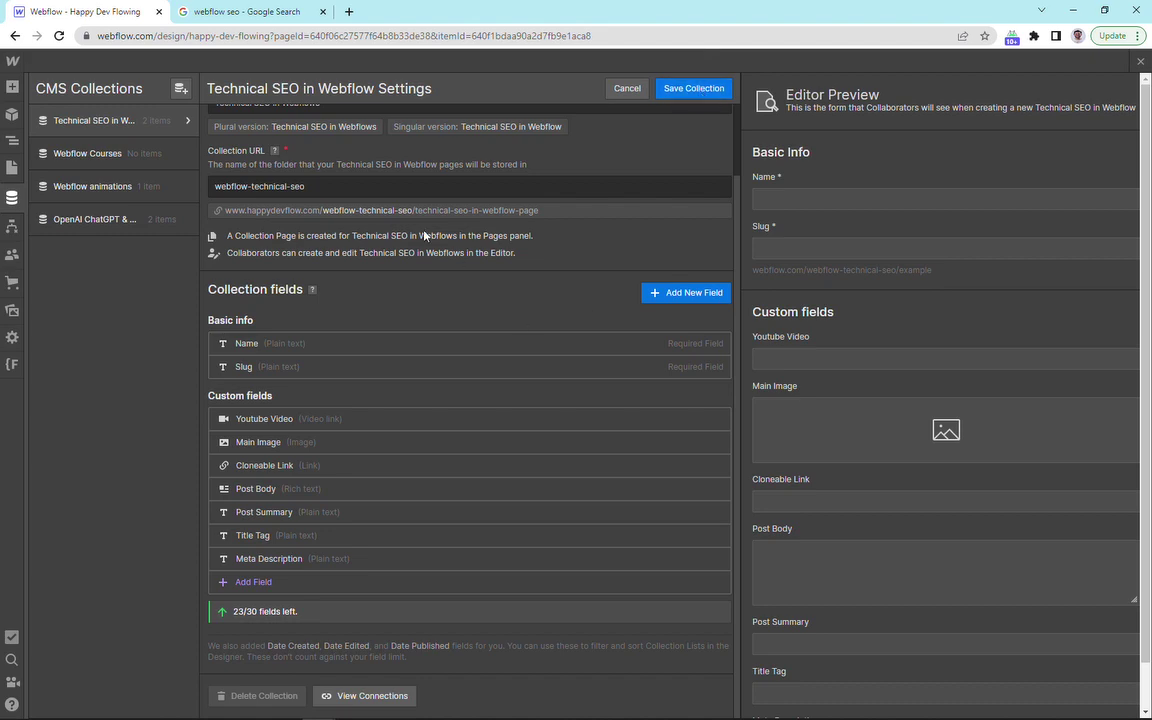
left_click(690, 87)
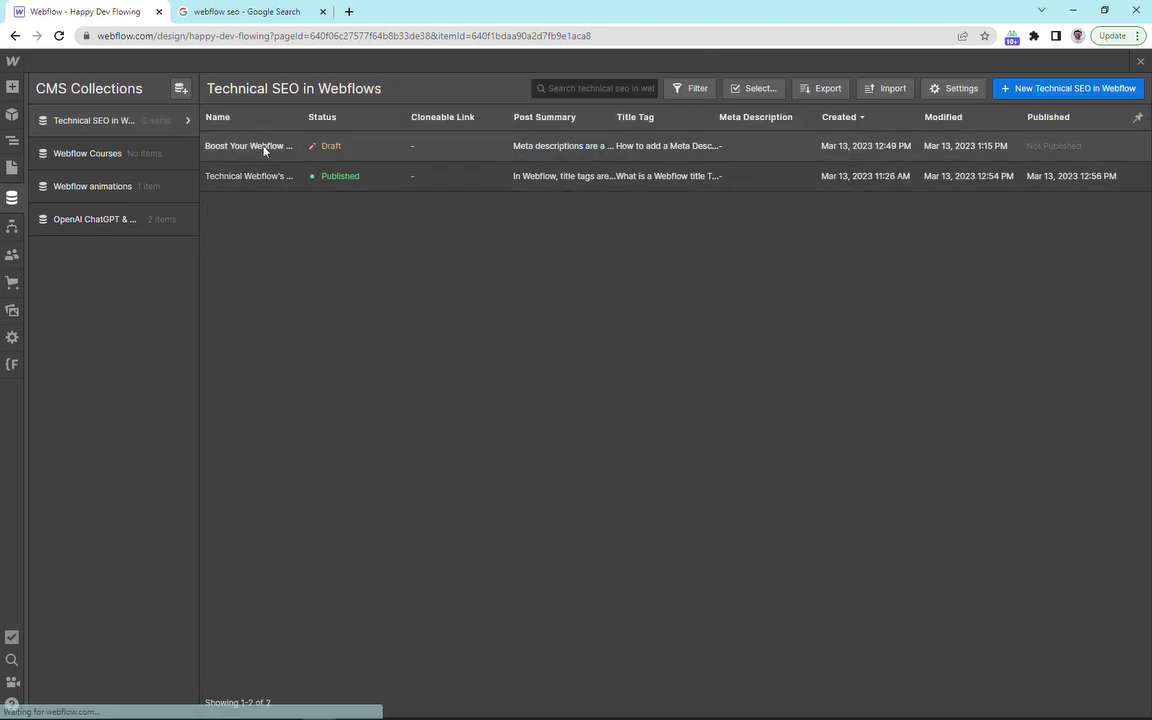
Paste a meta description into the Boost Your Webflow SEO post and trim it to one sentence
left_click(265, 147)
scroll(431, 238, "down", 10)
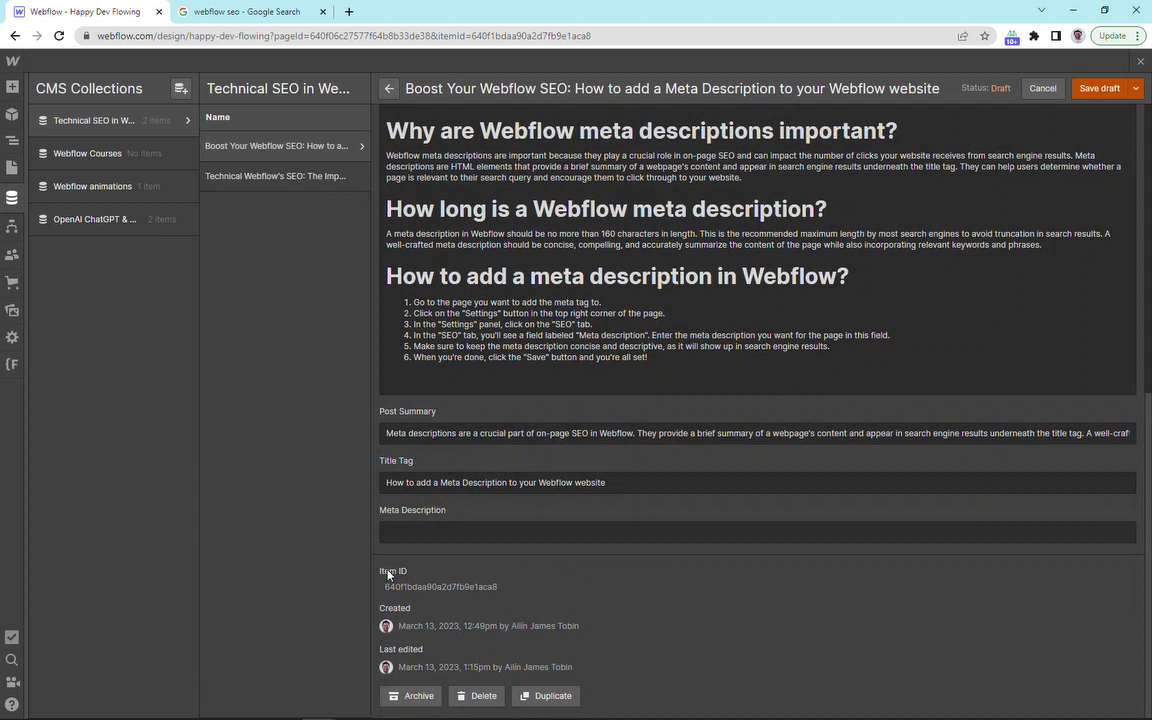
left_click(410, 528)
type("Learn how to add meta descriptions that accurately summarise your content and incorporate relevant keywords. Discover how Webflow makes it easy to add meta desc")
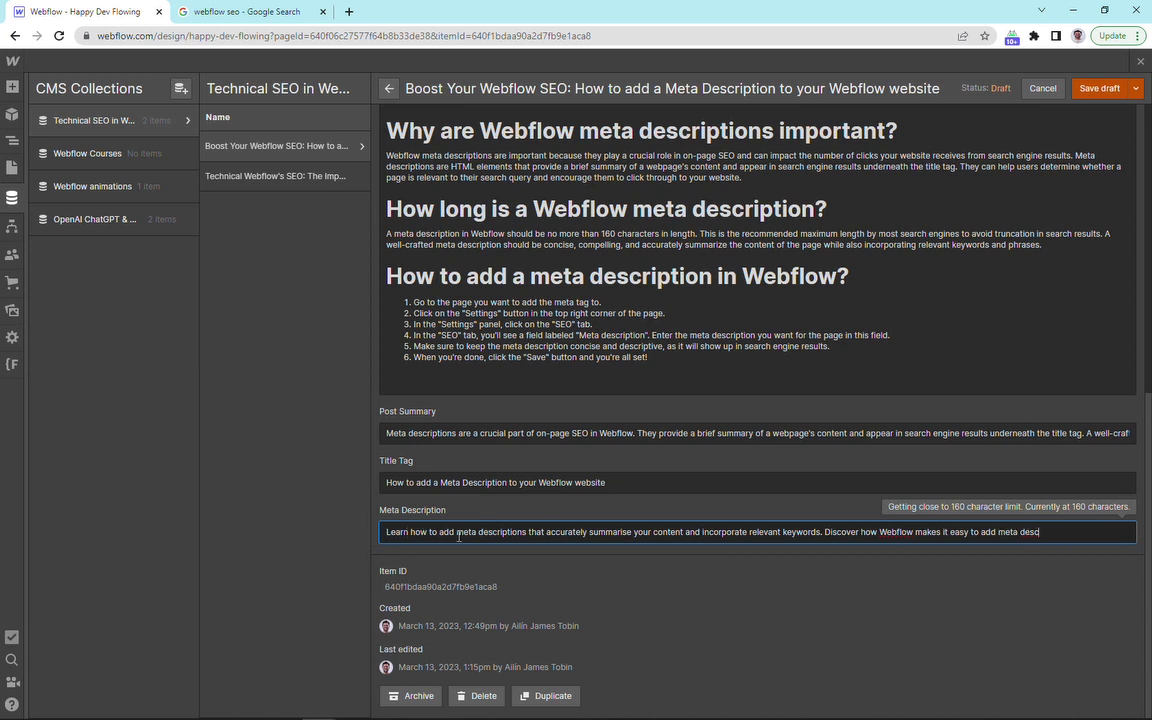
left_click_drag(822, 536, 1062, 540)
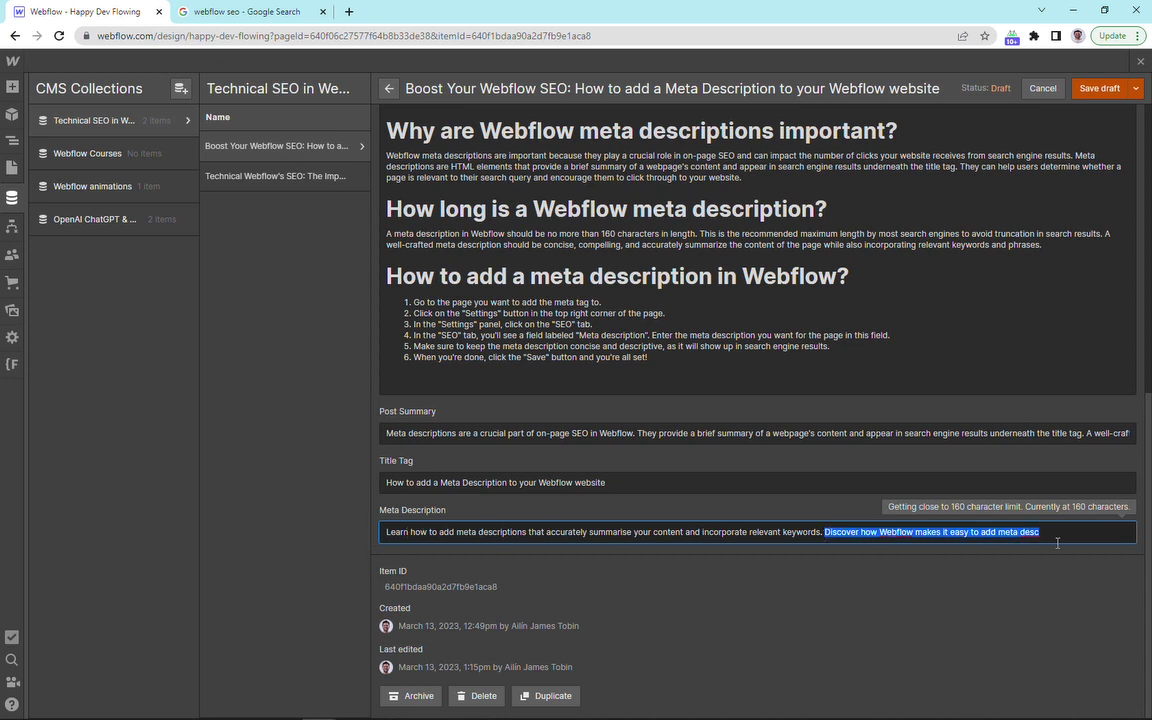
key("BackSpace")
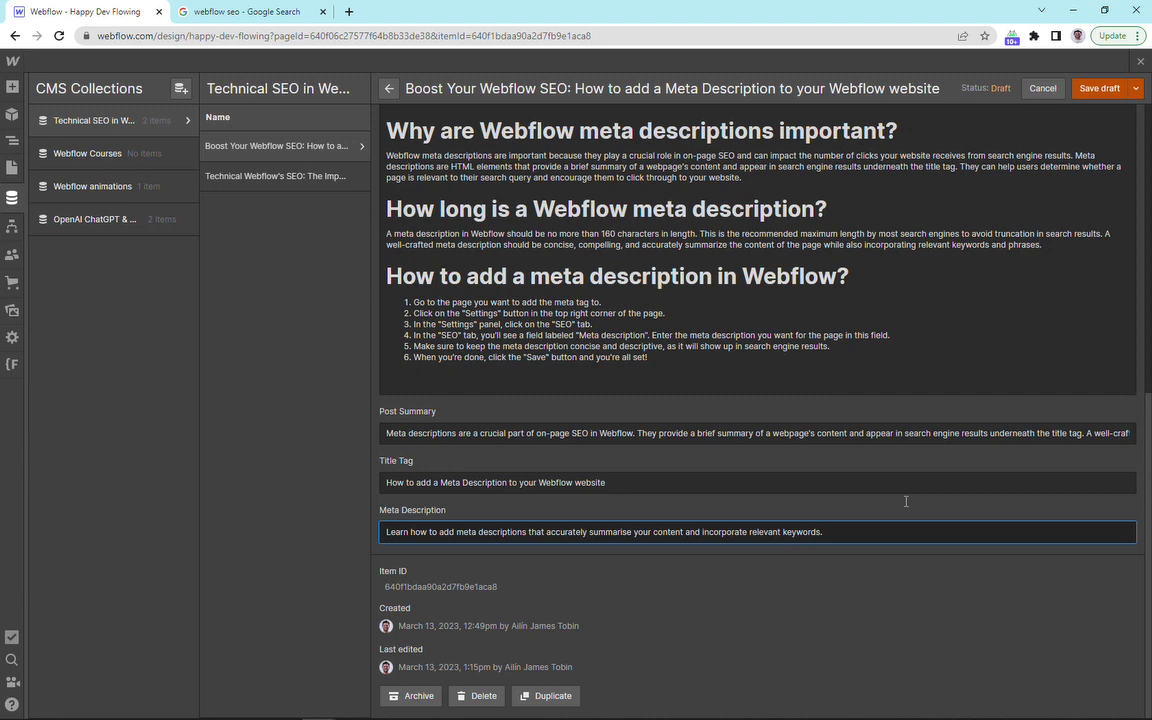
Save the post as a draft and bring up the Technical SEO template's page settings
left_click(1100, 88)
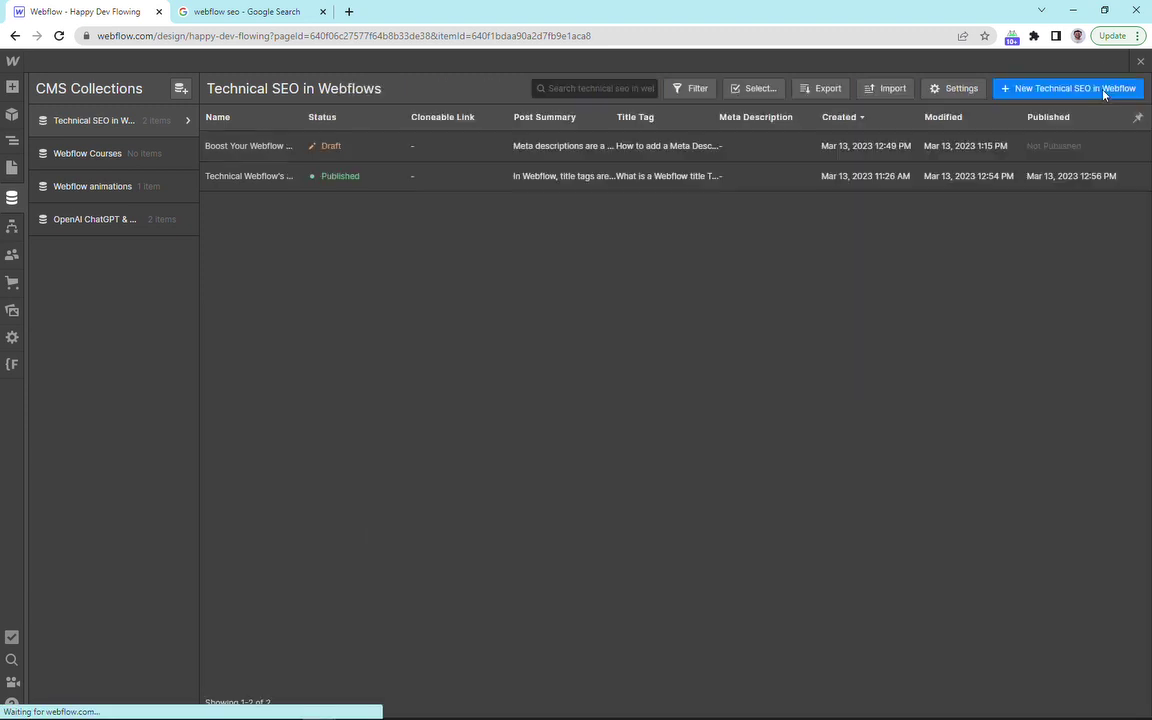
left_click(186, 120)
left_click(17, 170)
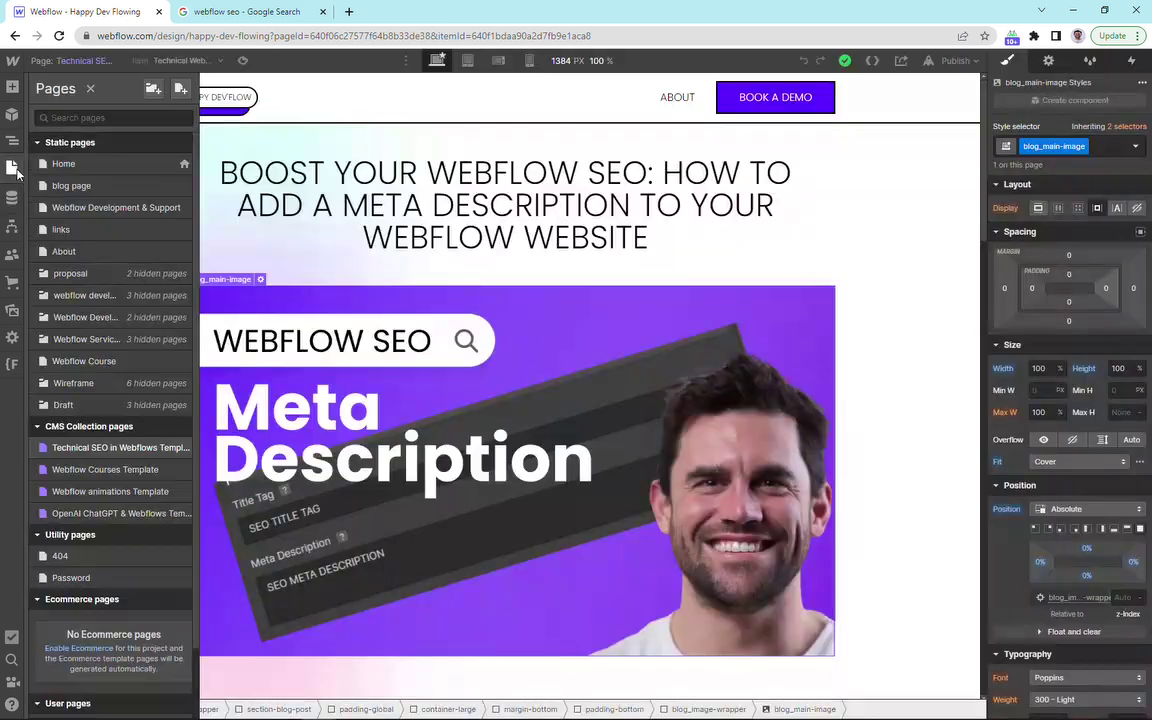
left_click(184, 449)
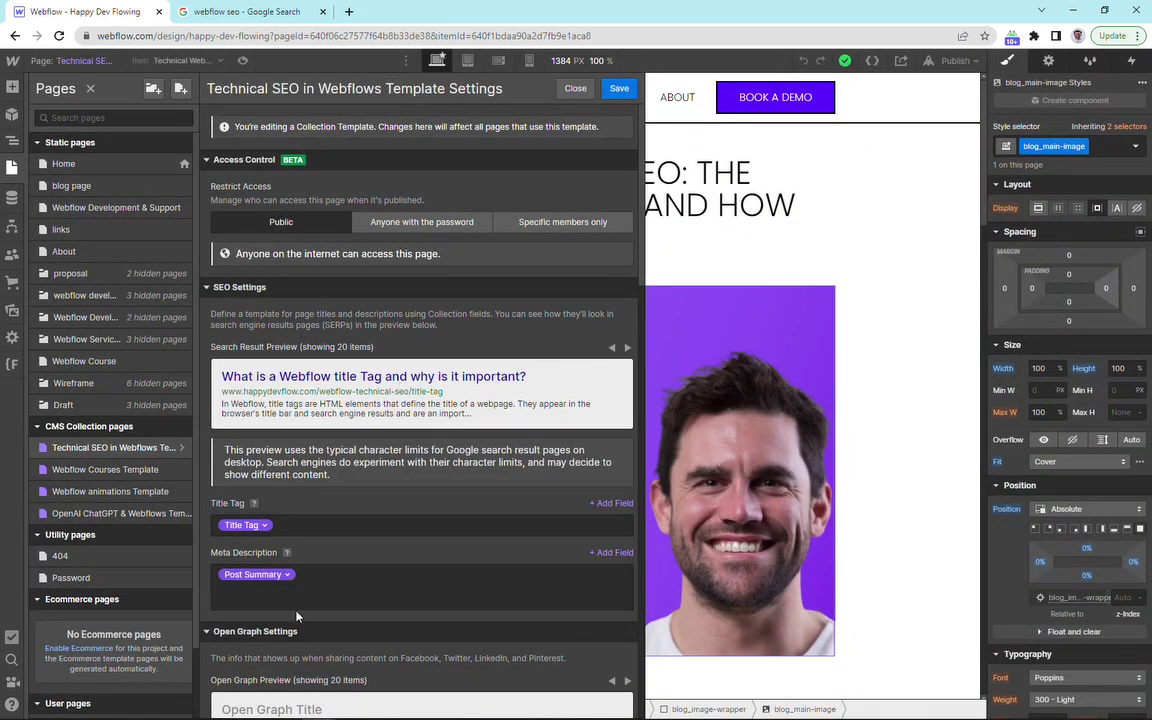
Swap the meta description's Post Summary binding for the Meta Description field and save
scroll(269, 555, "down", 2)
left_click(315, 369)
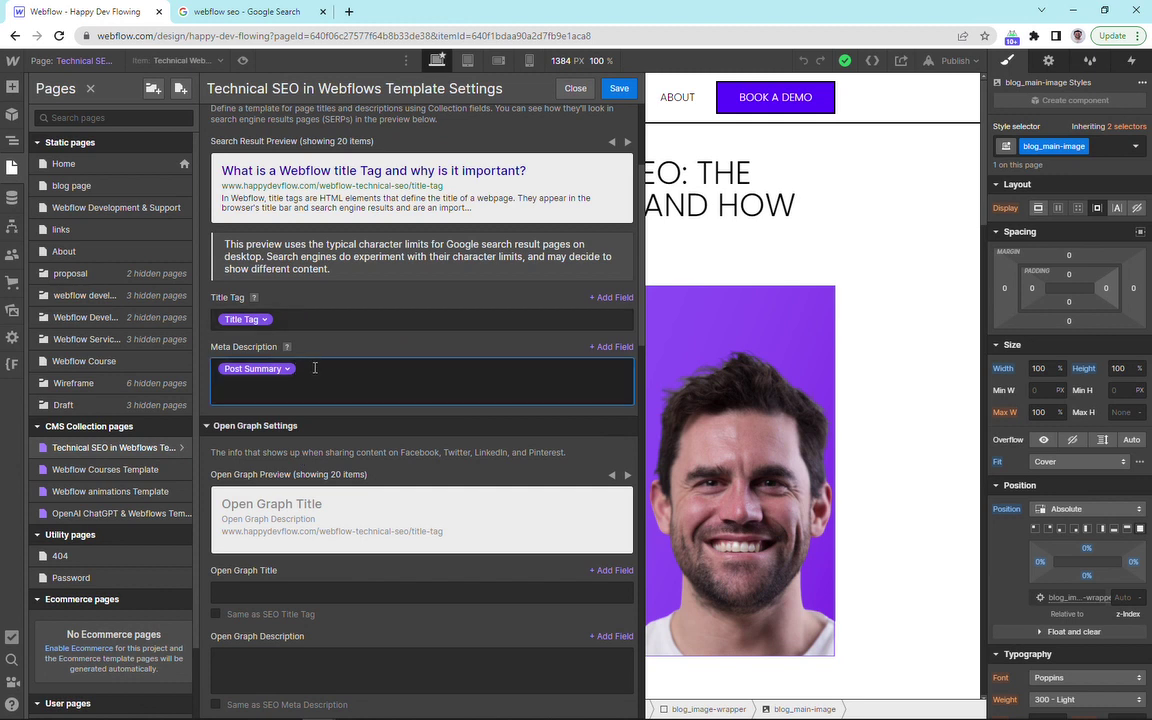
key("BackSpace")
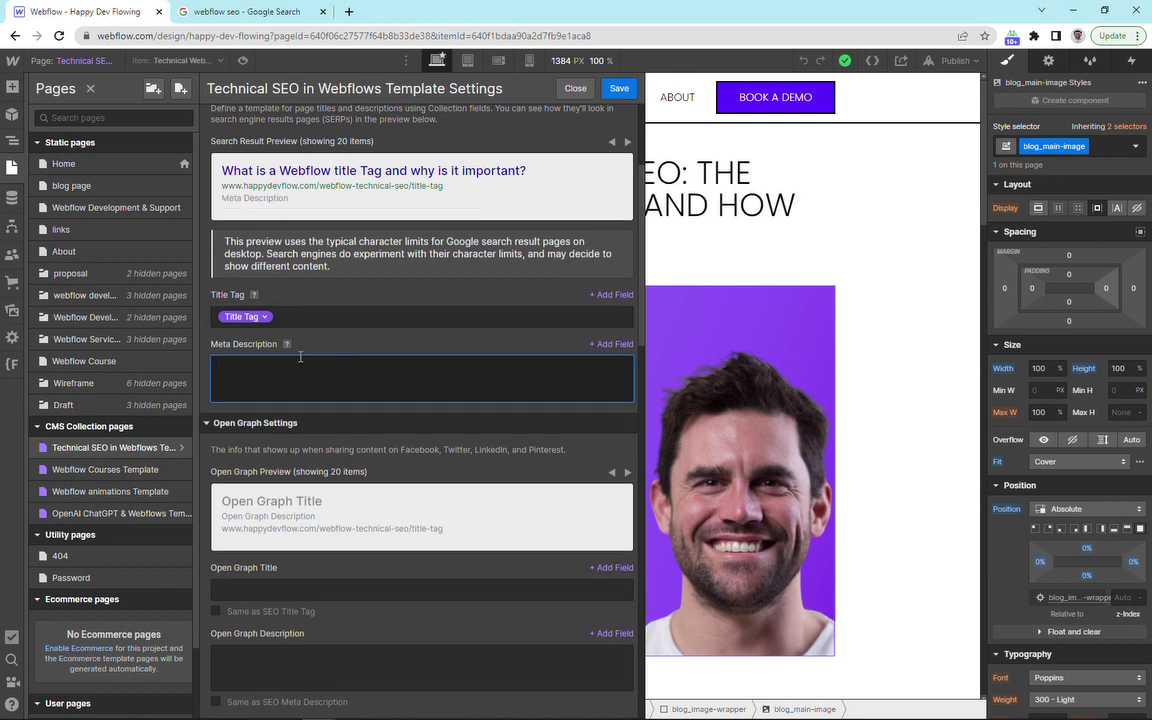
left_click(628, 345)
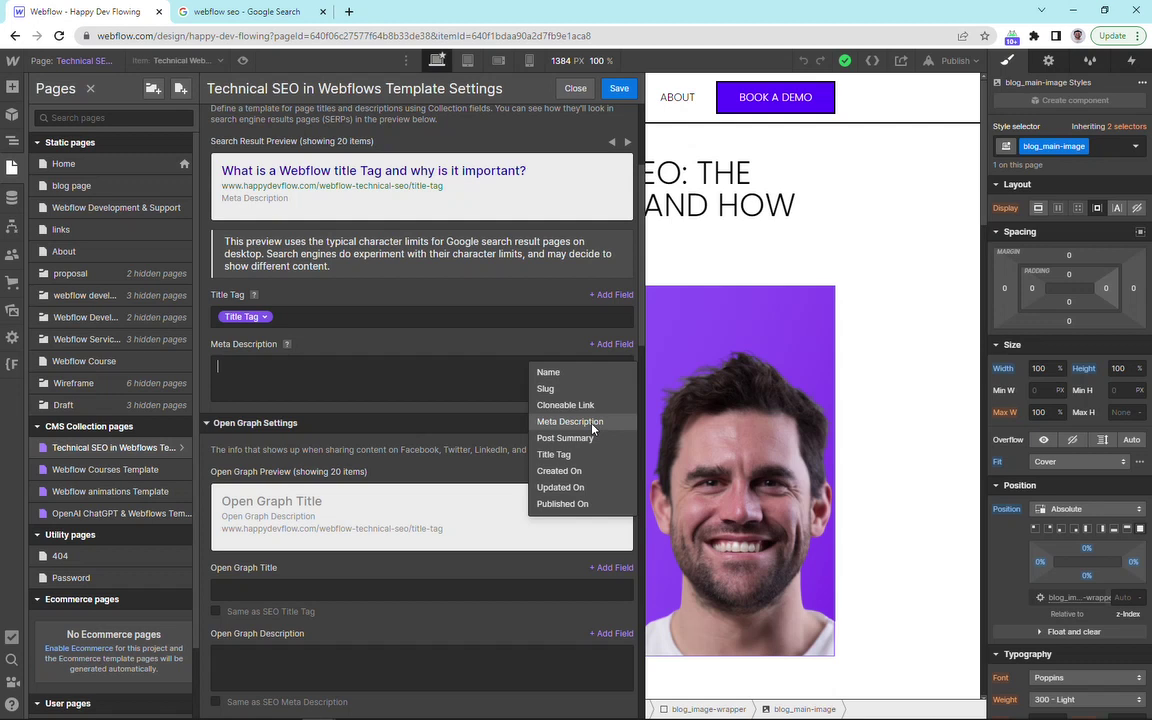
left_click(566, 421)
left_click(350, 354)
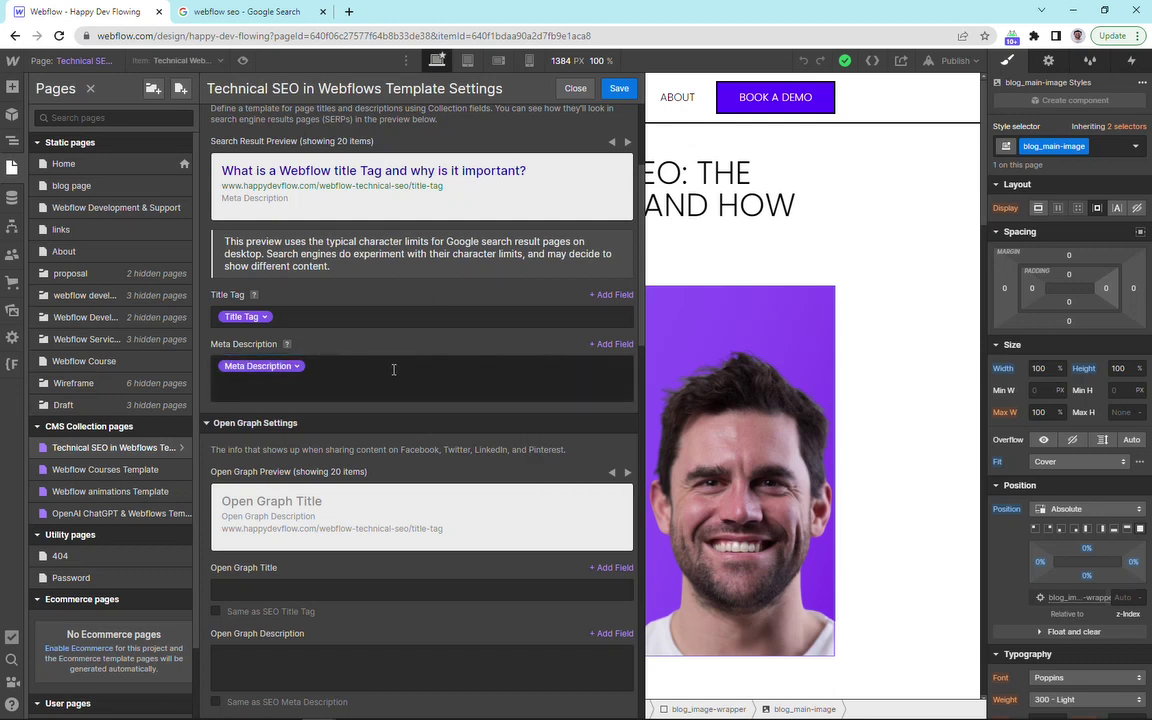
scroll(359, 341, "up", 1)
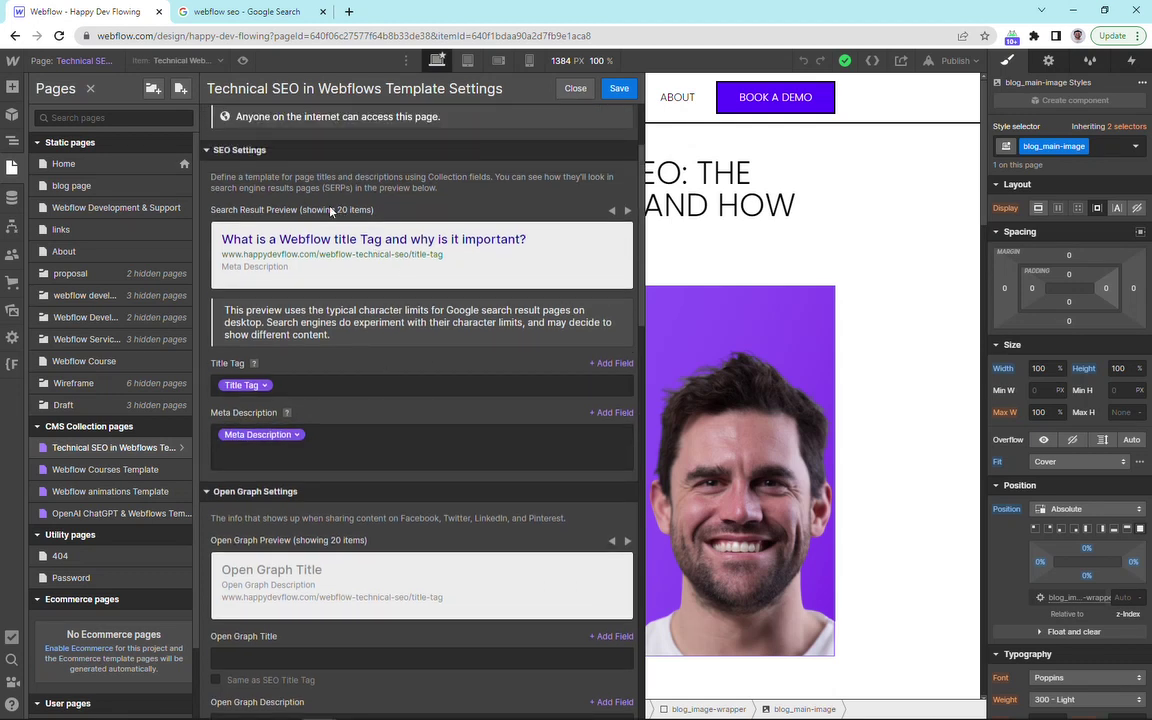
left_click(619, 89)
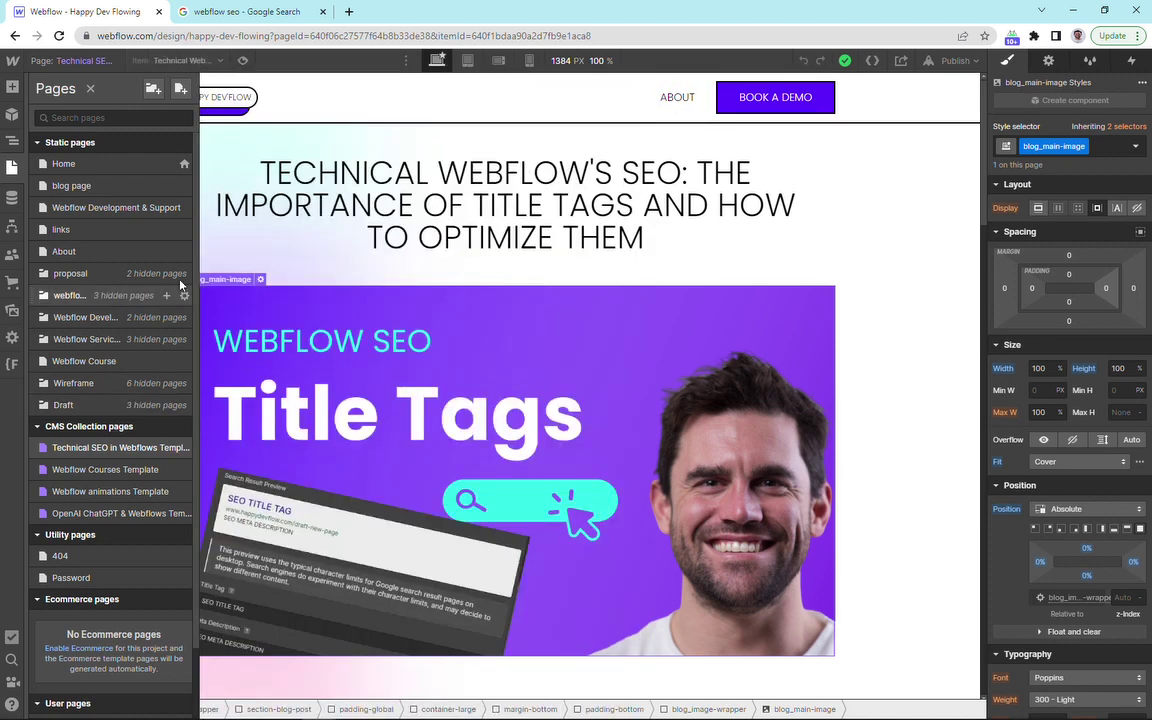
Preview the draft Boost Your Webflow SEO post on the template and reopen its template settings
left_click(240, 245)
left_click(210, 62)
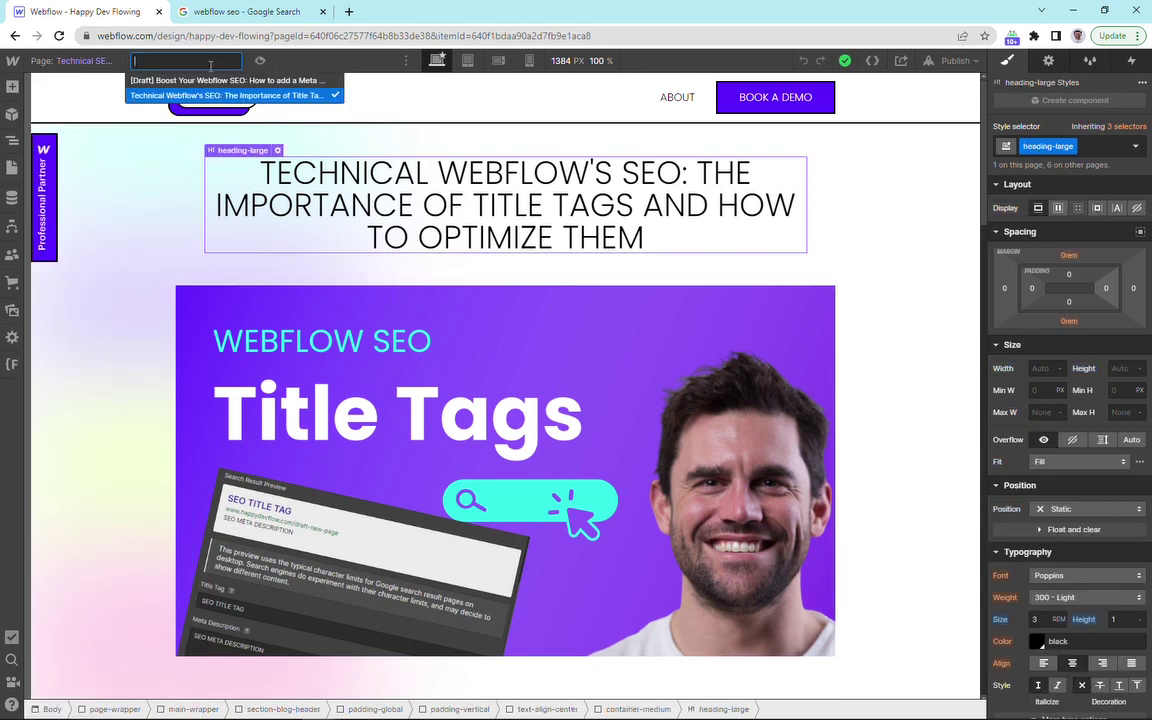
left_click(215, 80)
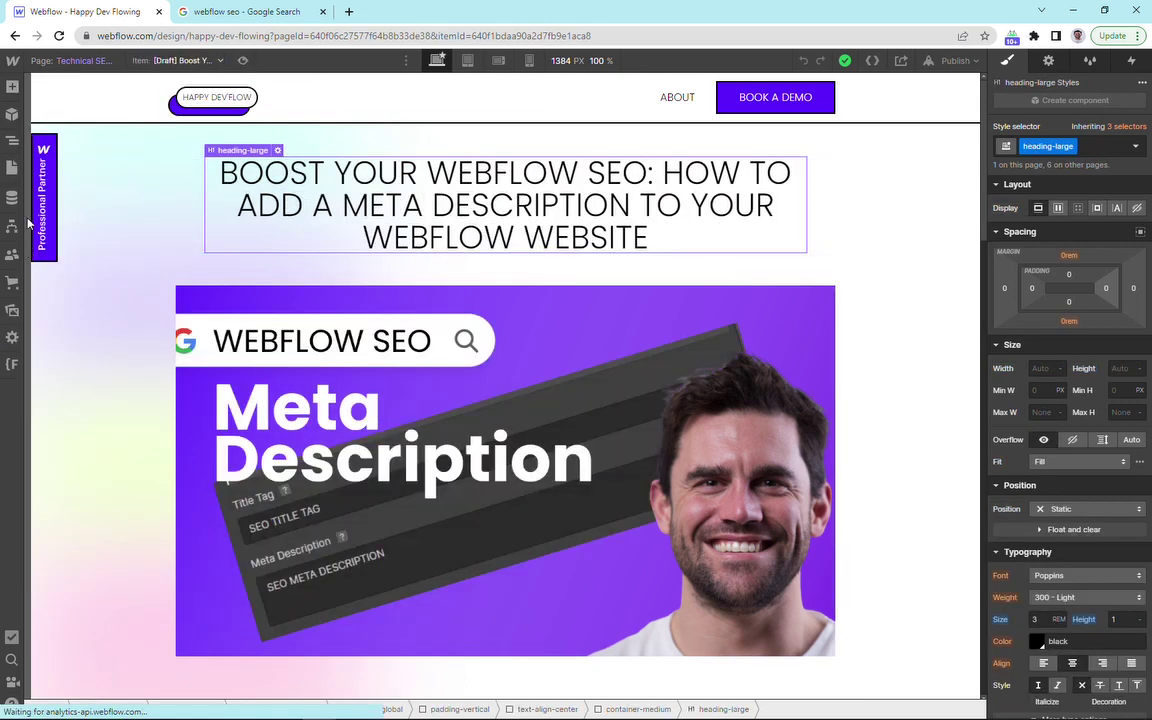
left_click(12, 197)
left_click(12, 168)
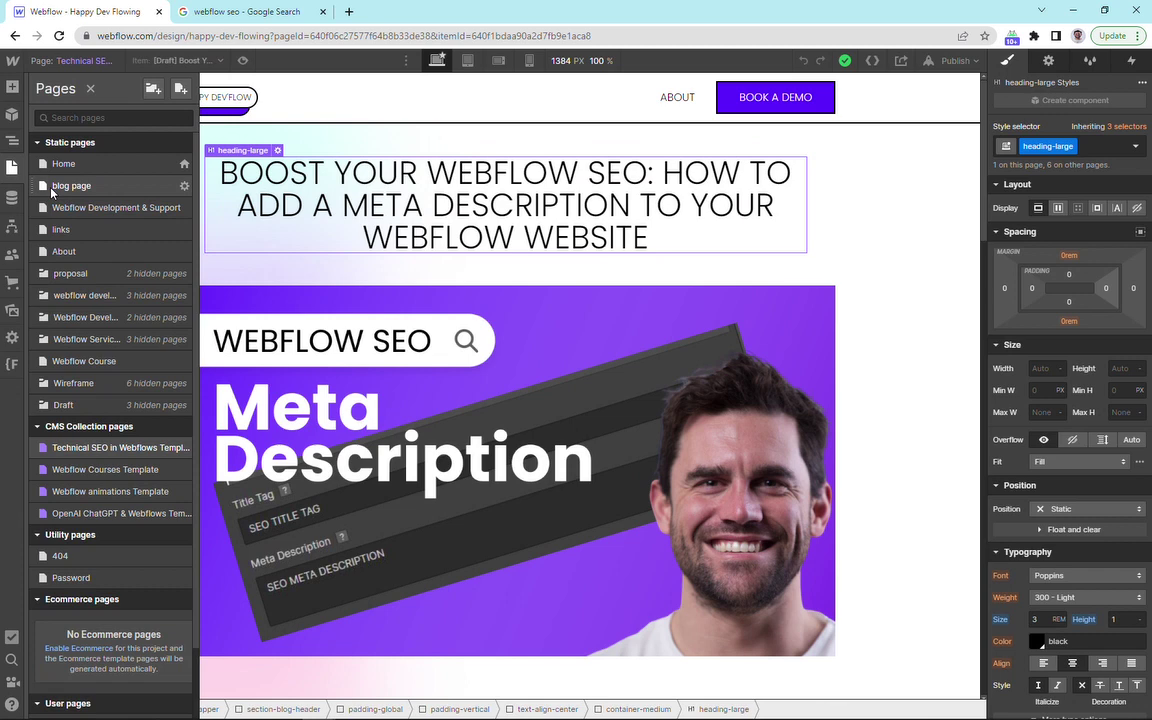
left_click(183, 450)
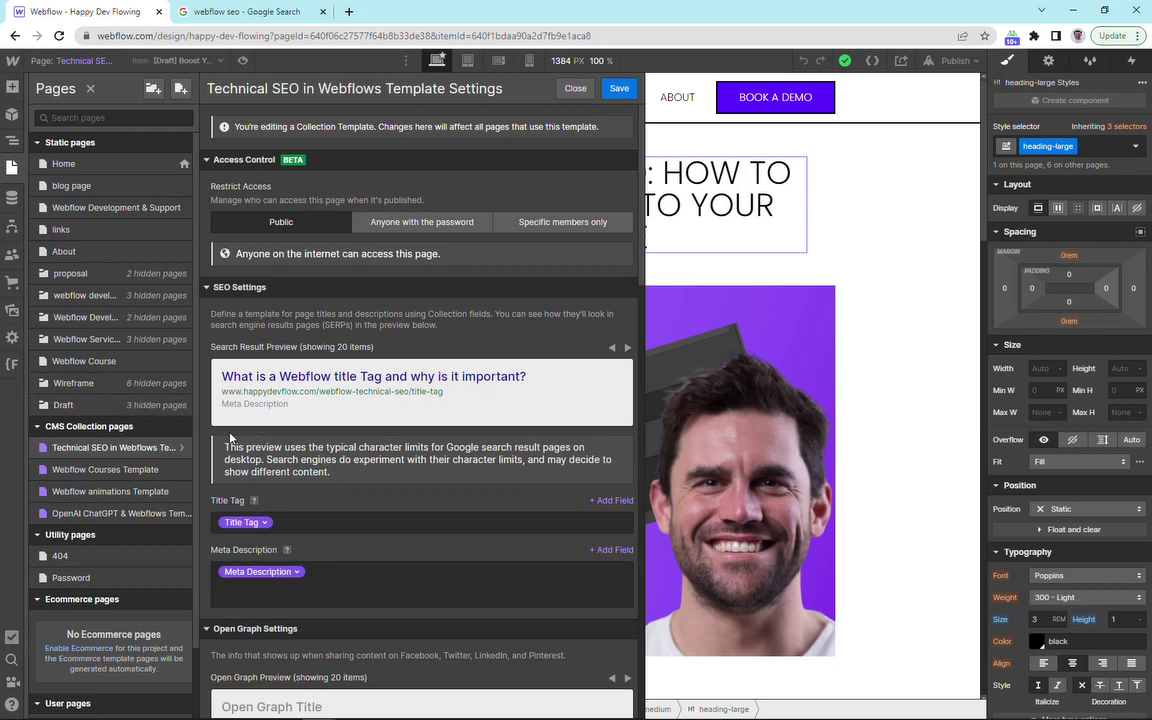
Save the template settings and open the Technical Webflow's SEO item in the CMS
left_click(617, 90)
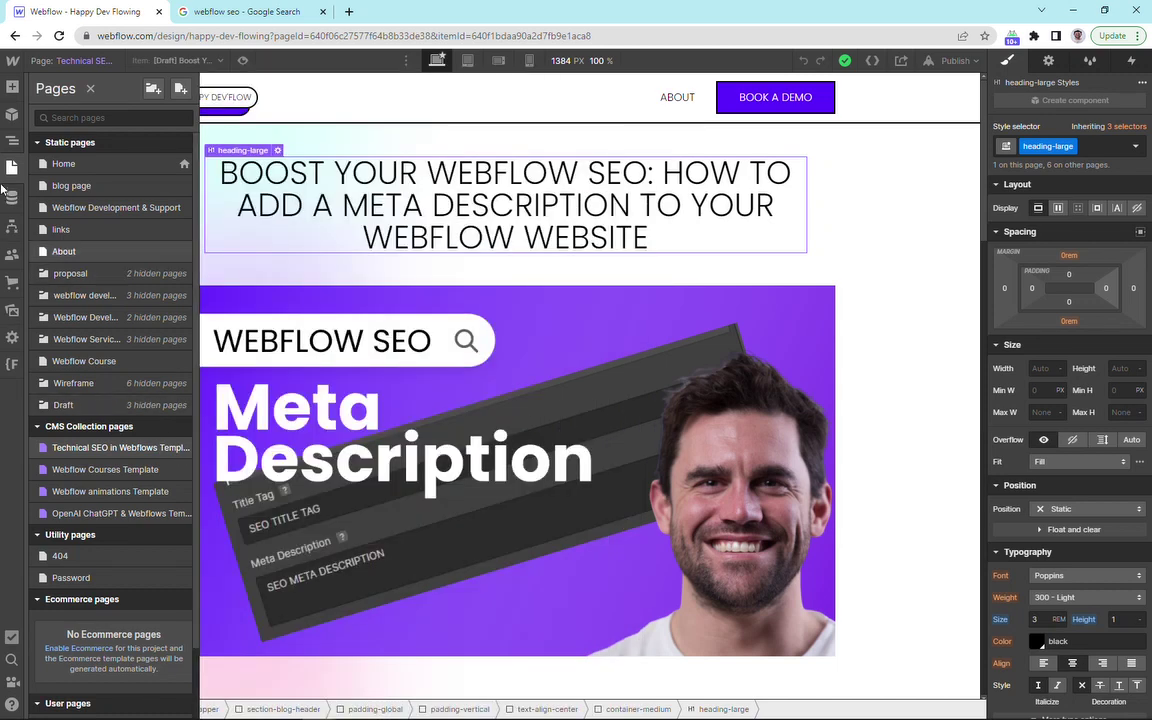
left_click(12, 197)
left_click(127, 121)
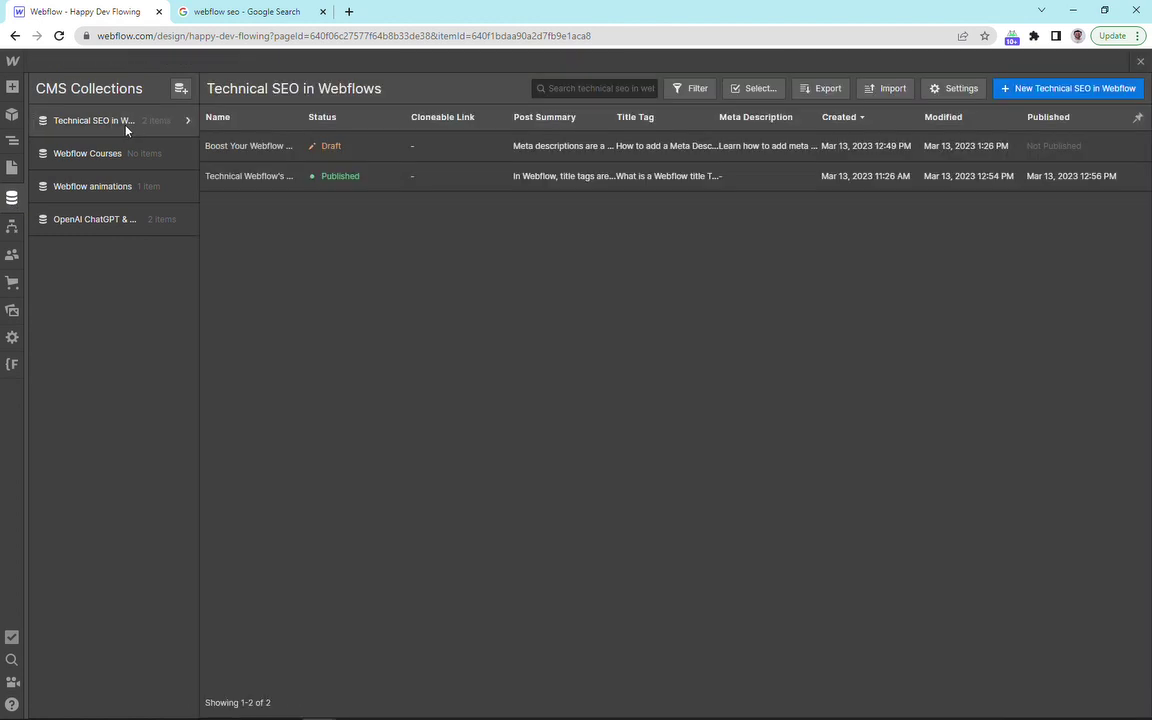
left_click(266, 177)
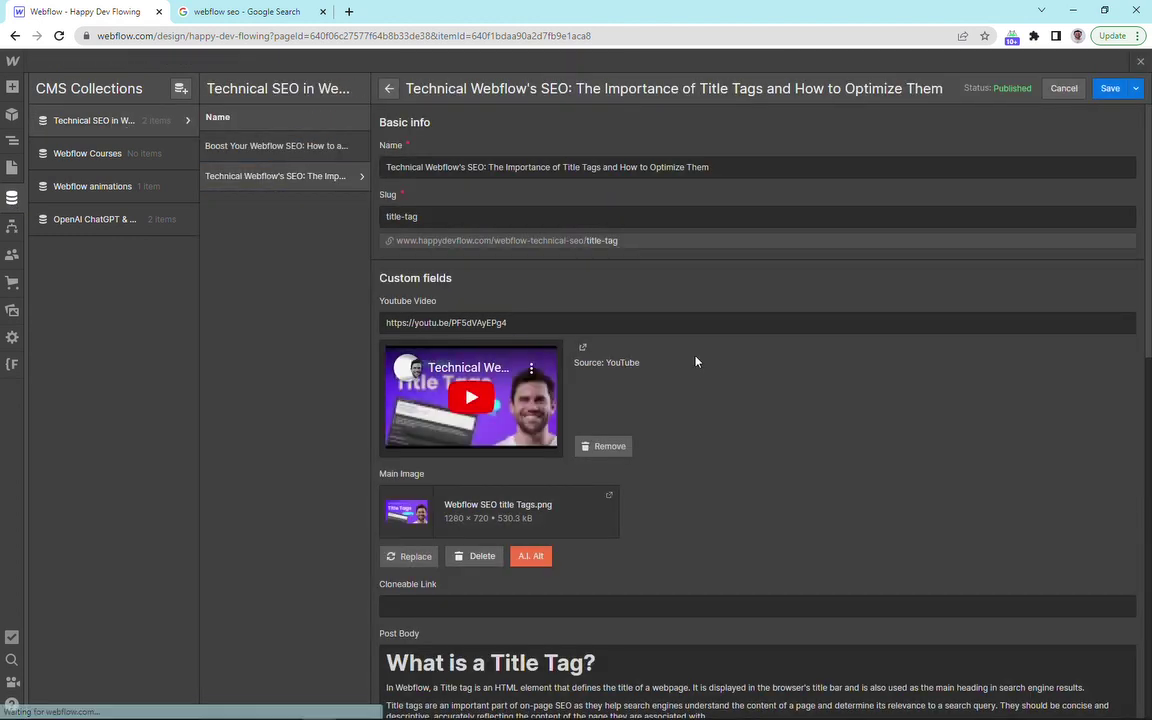
Copy the Post Summary's first sentence into Meta Description and save the item
scroll(600, 400, "down", 7)
scroll(566, 519, "down", 3)
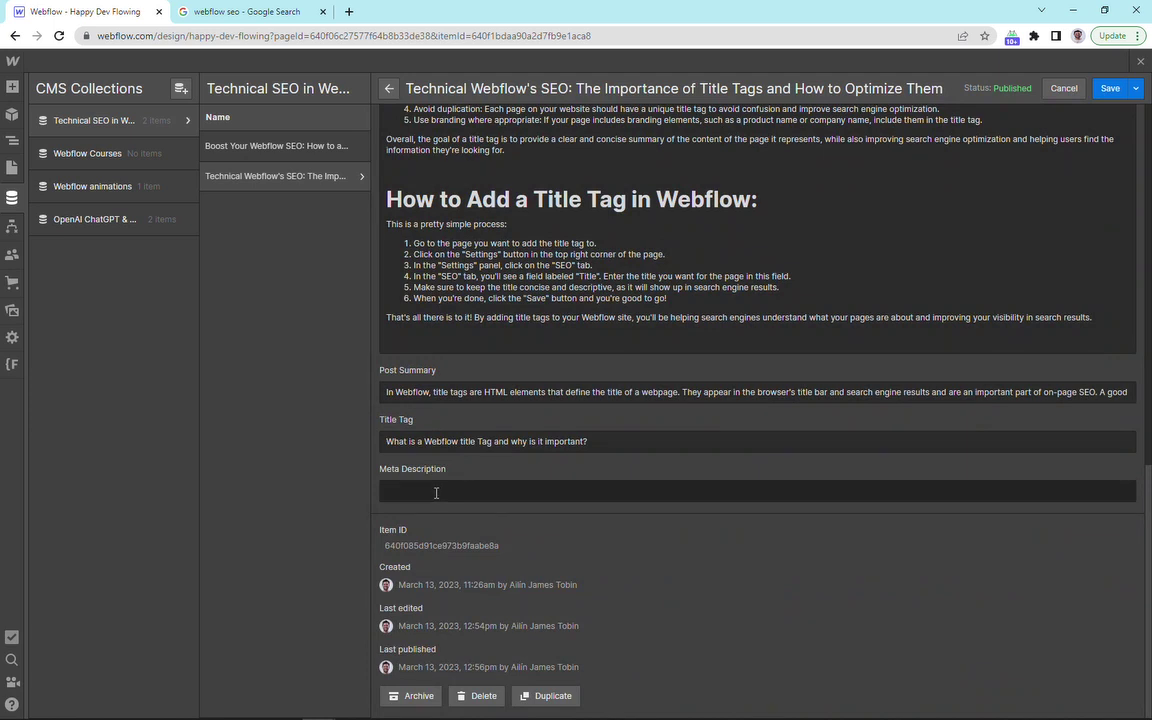
left_click_drag(385, 391, 680, 390)
key("ctrl+c")
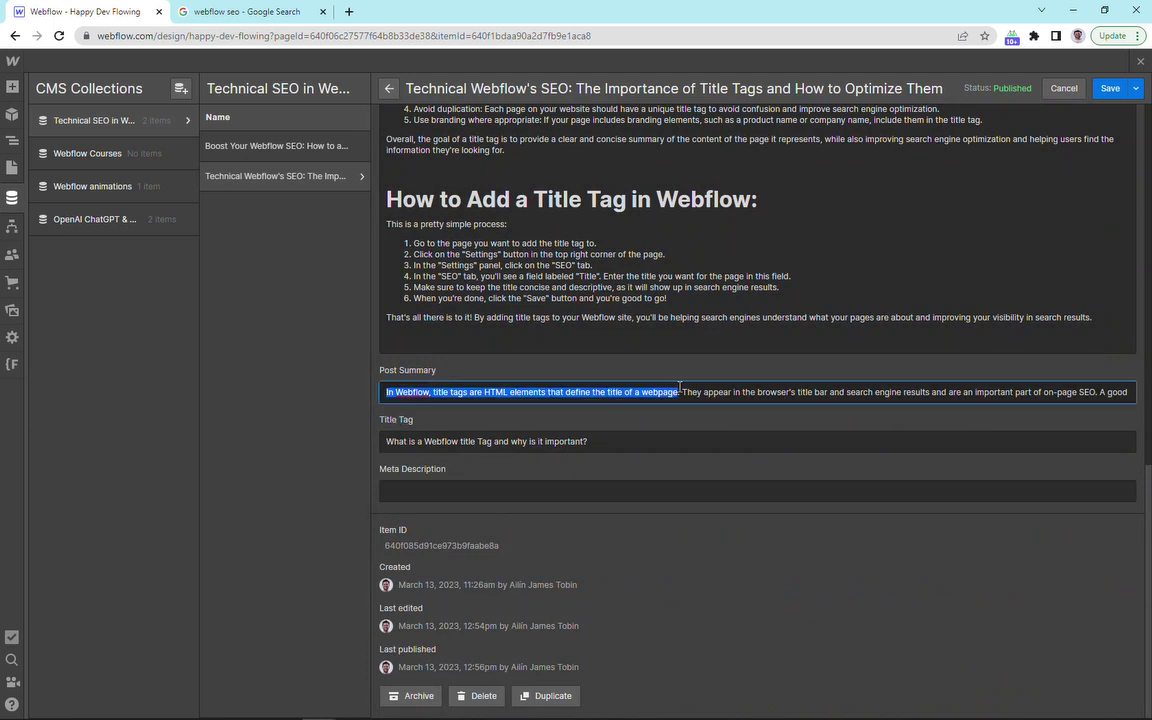
left_click(460, 490)
key("ctrl+v")
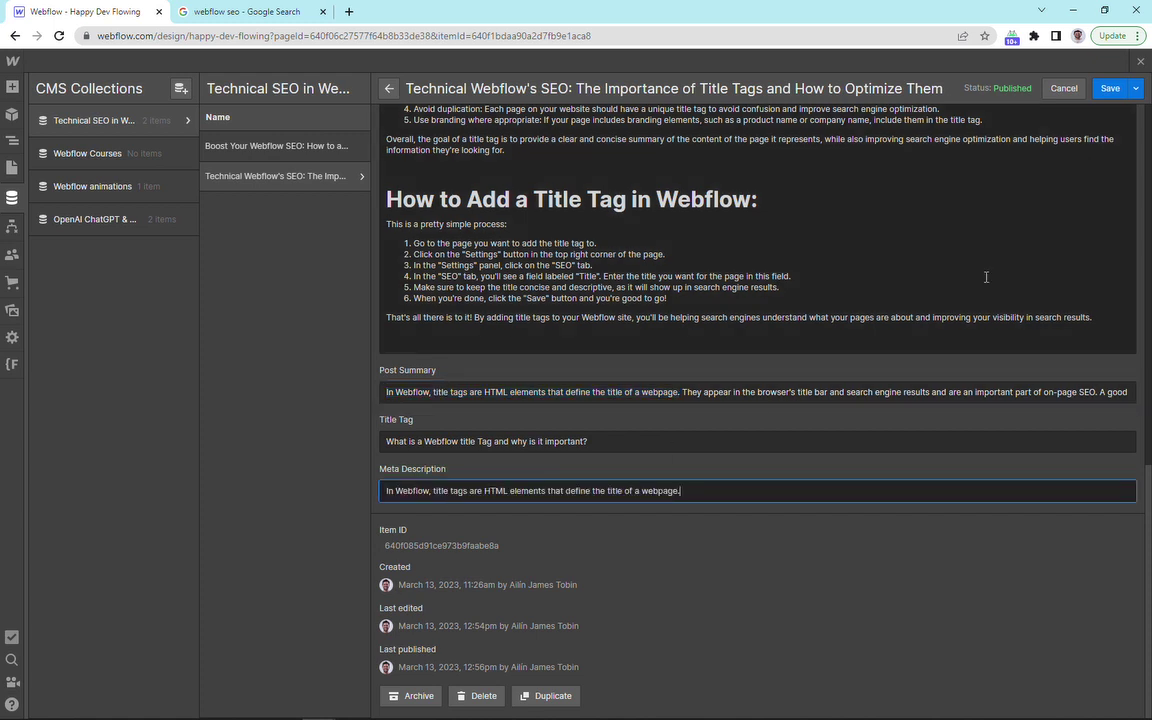
left_click(1108, 89)
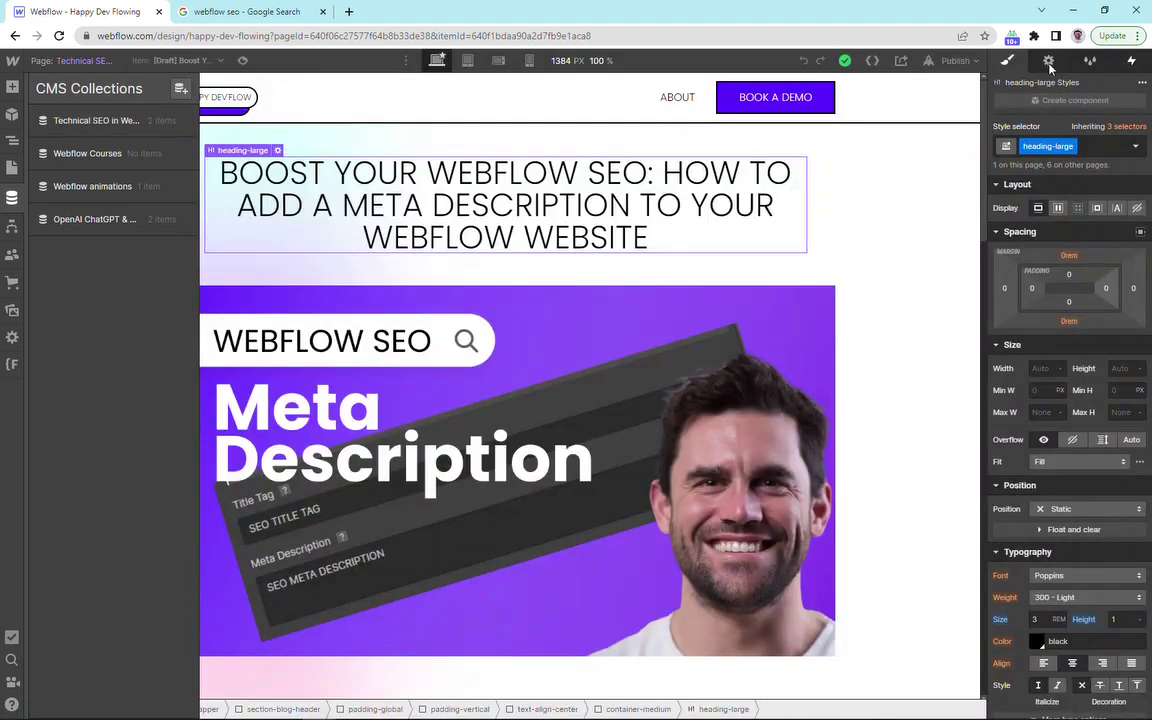
Reopen the Technical SEO template settings and step the search preview to the title-tag post's meta description
left_click(12, 170)
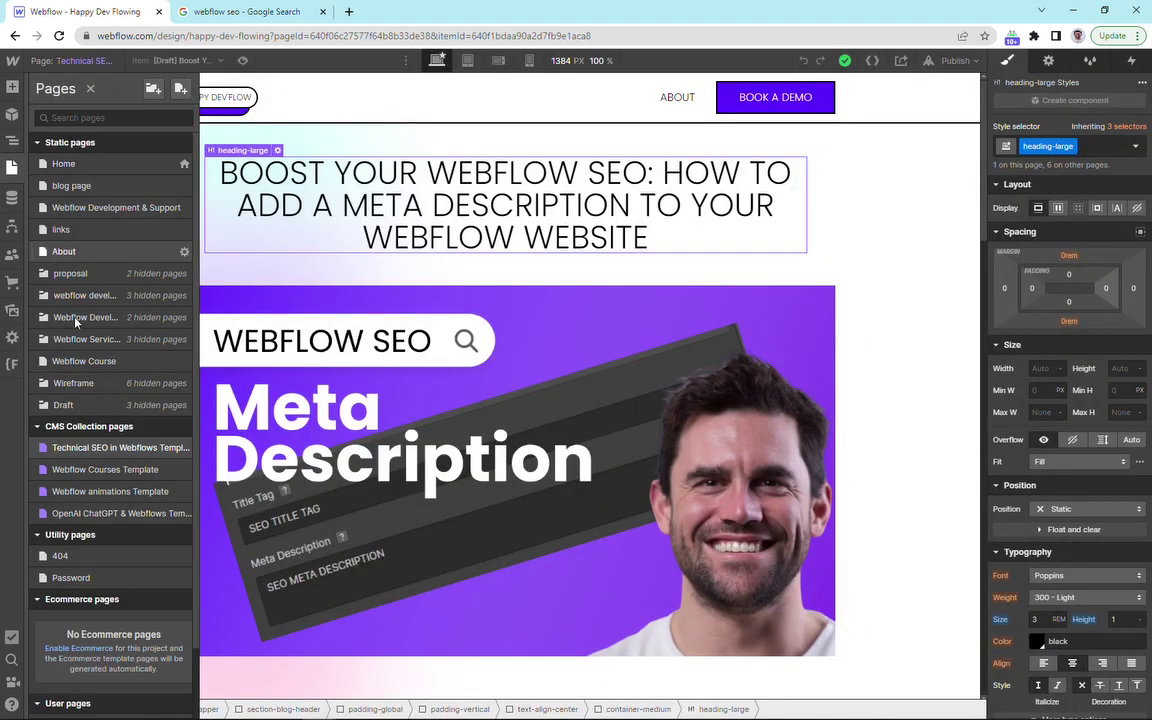
left_click(184, 448)
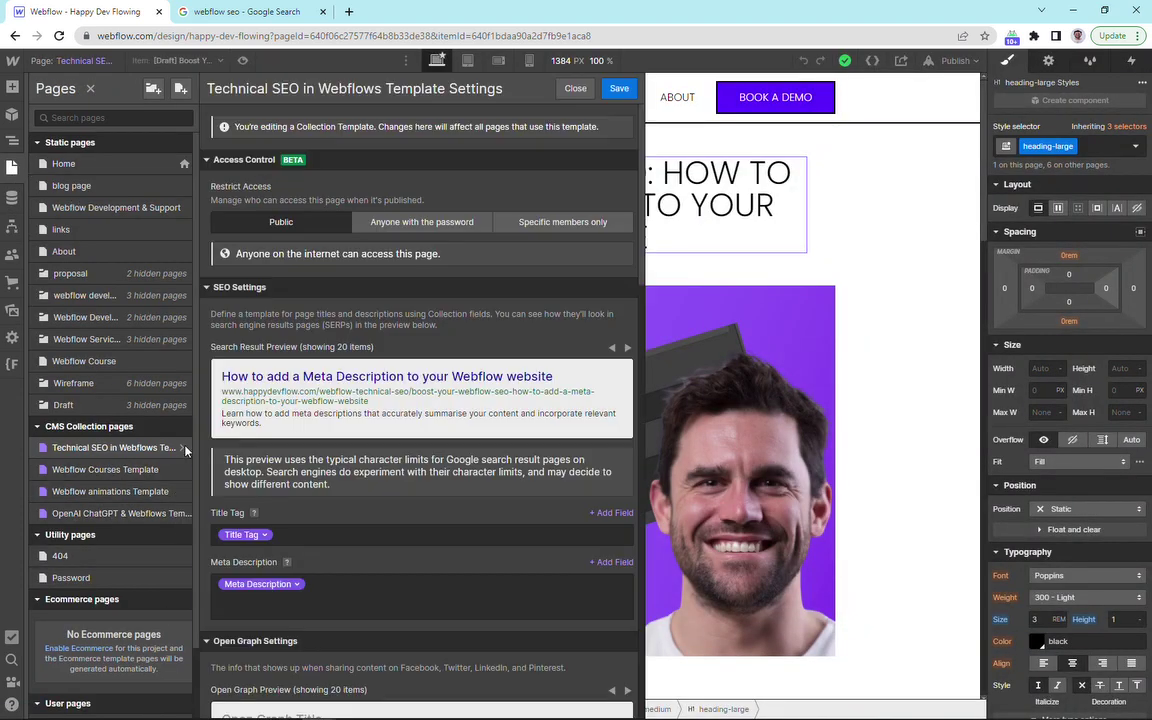
left_click(627, 347)
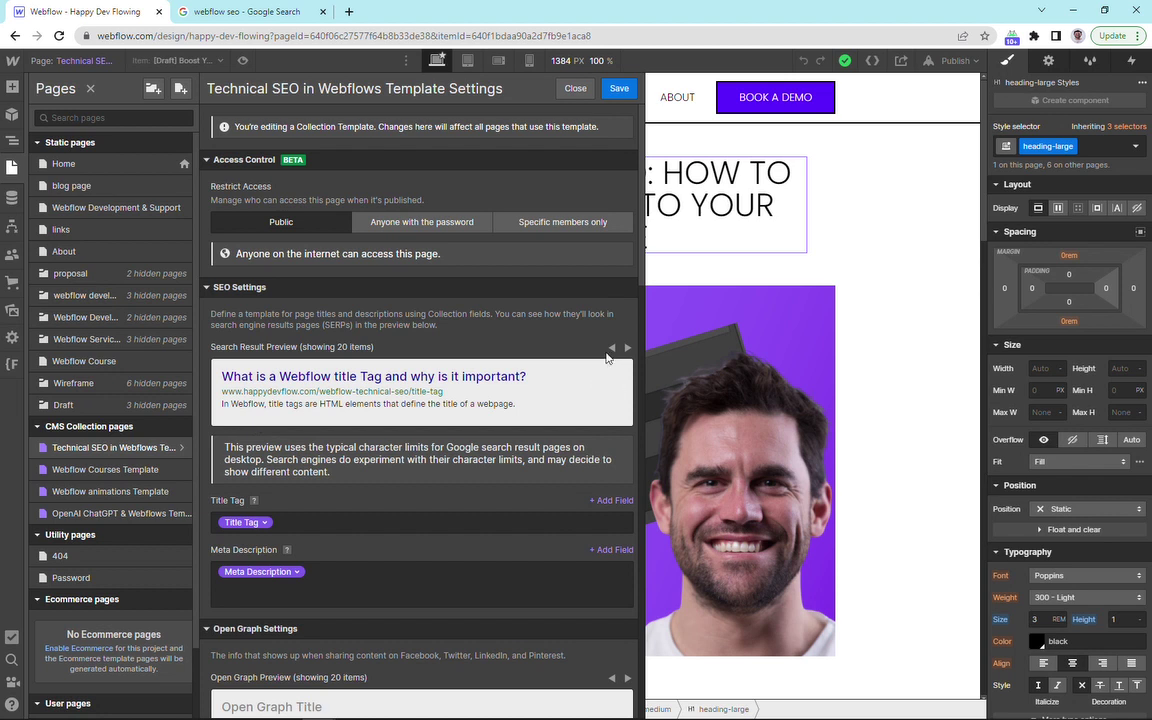